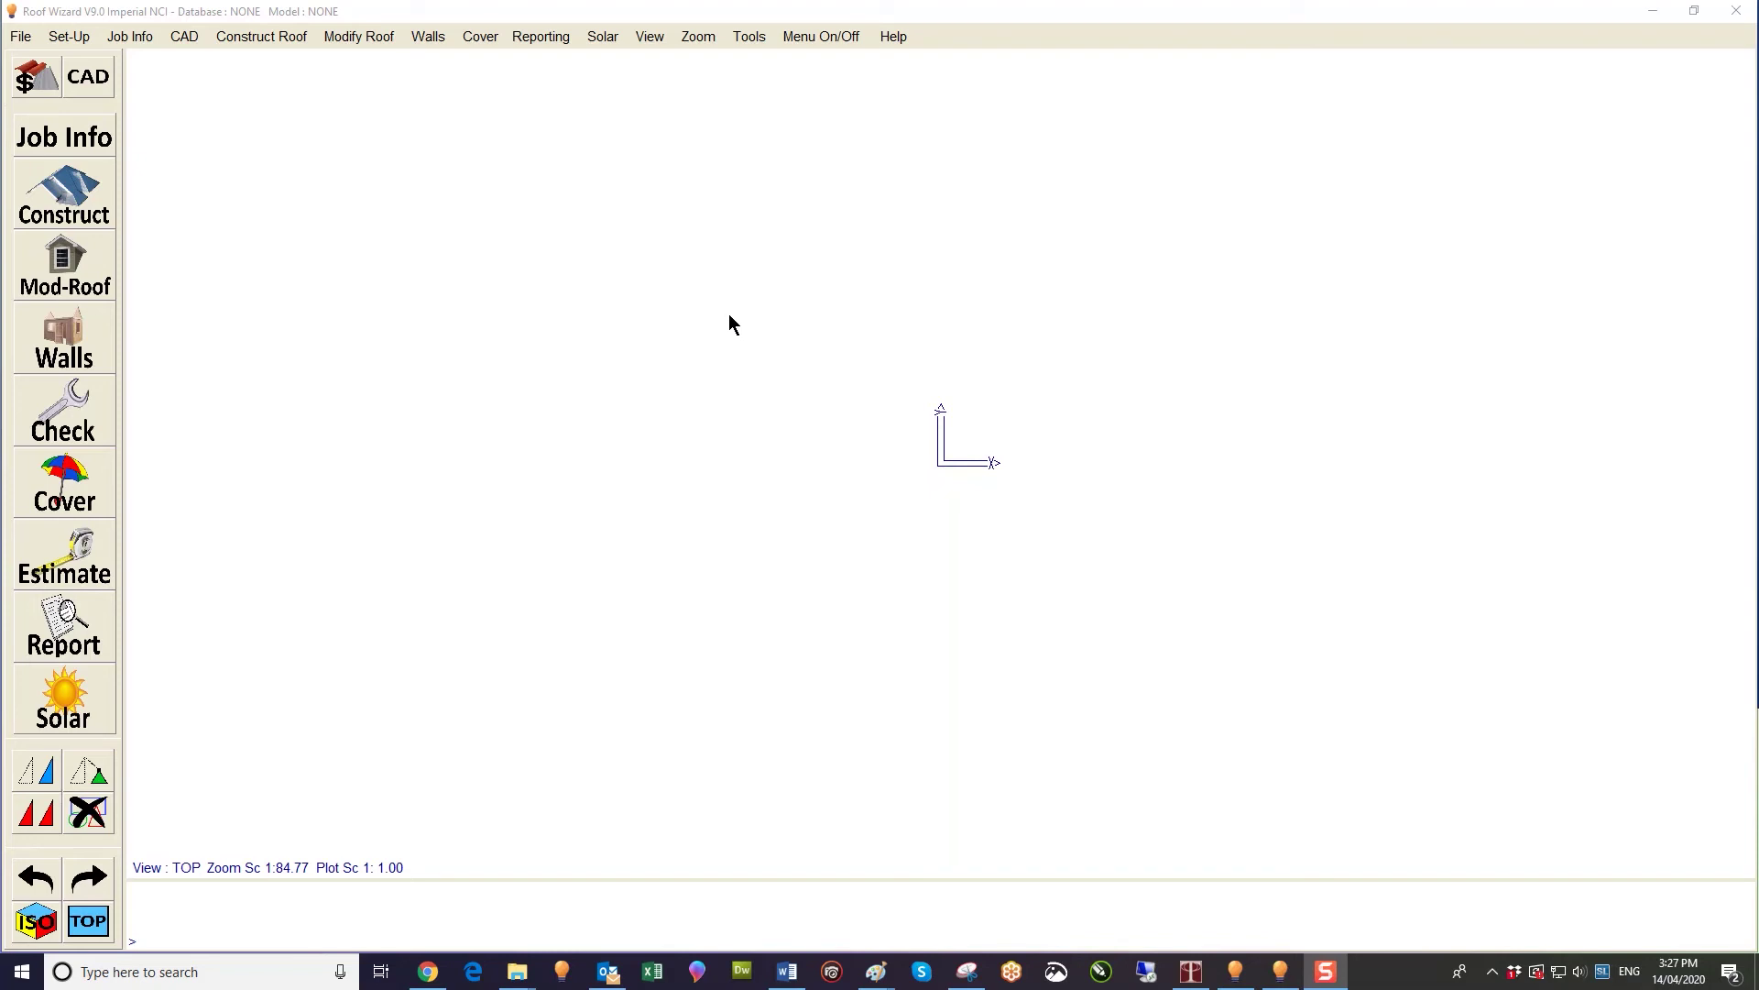
Load the saved 09/04/2020 00:13:26 job outline onto the drawing.
click(83, 194)
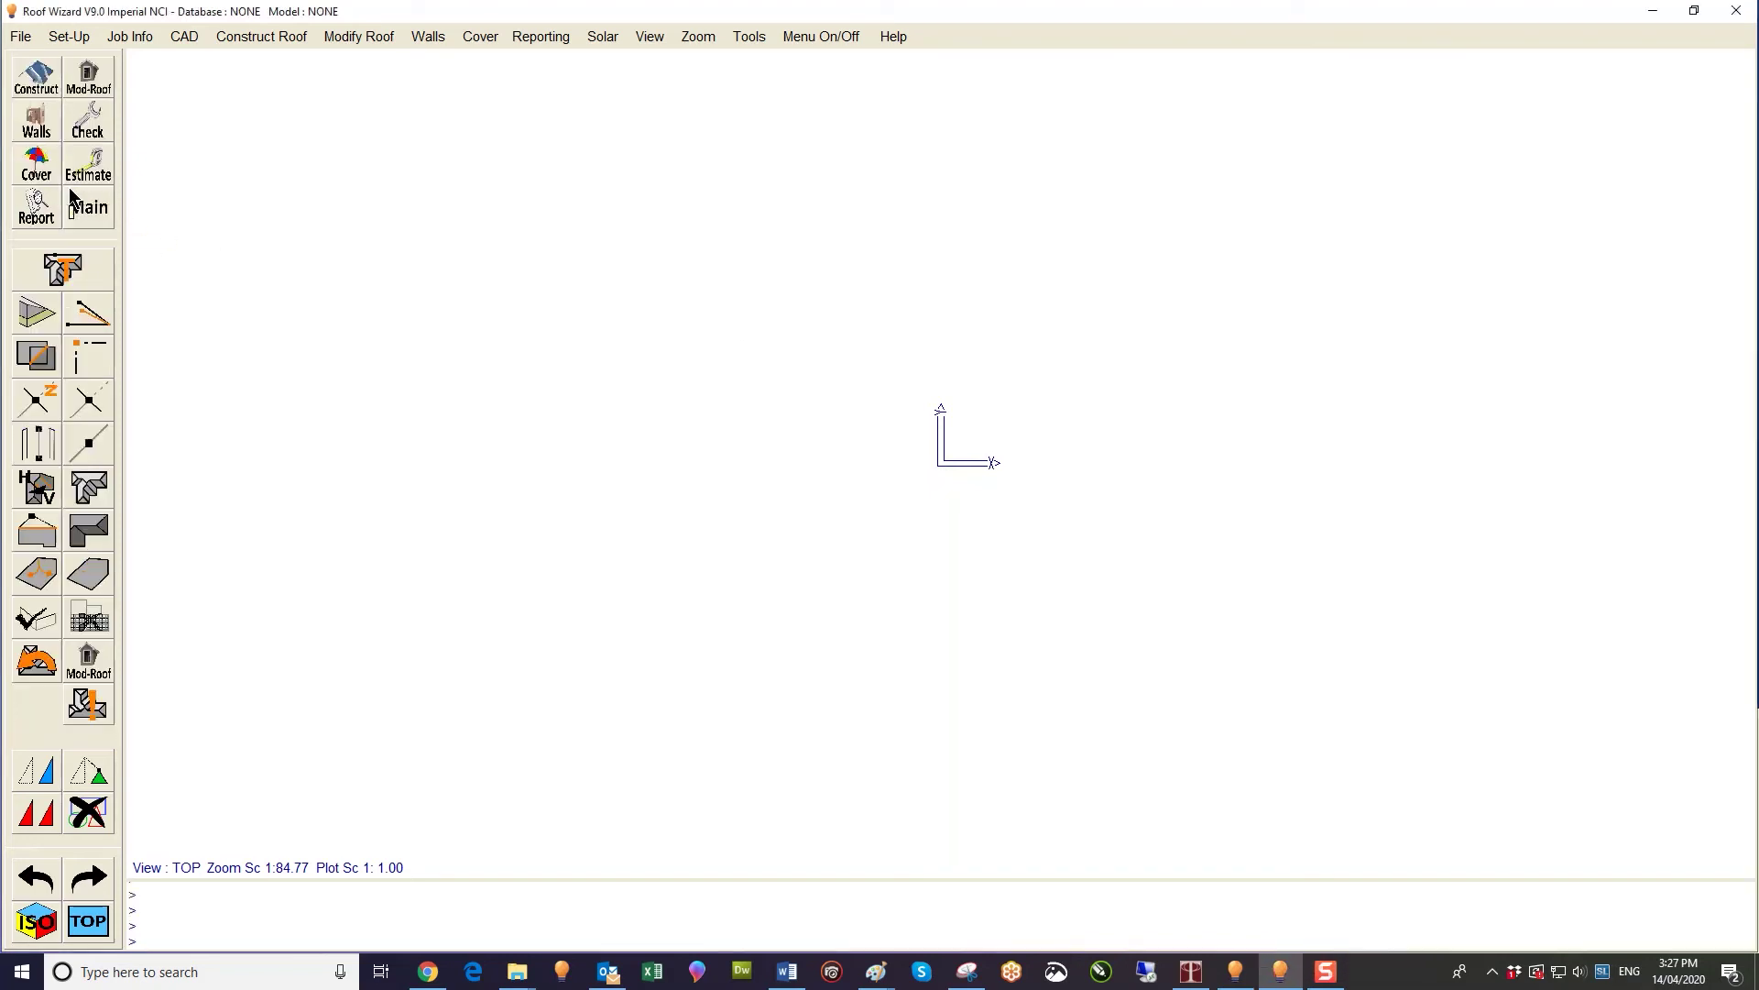
click(44, 658)
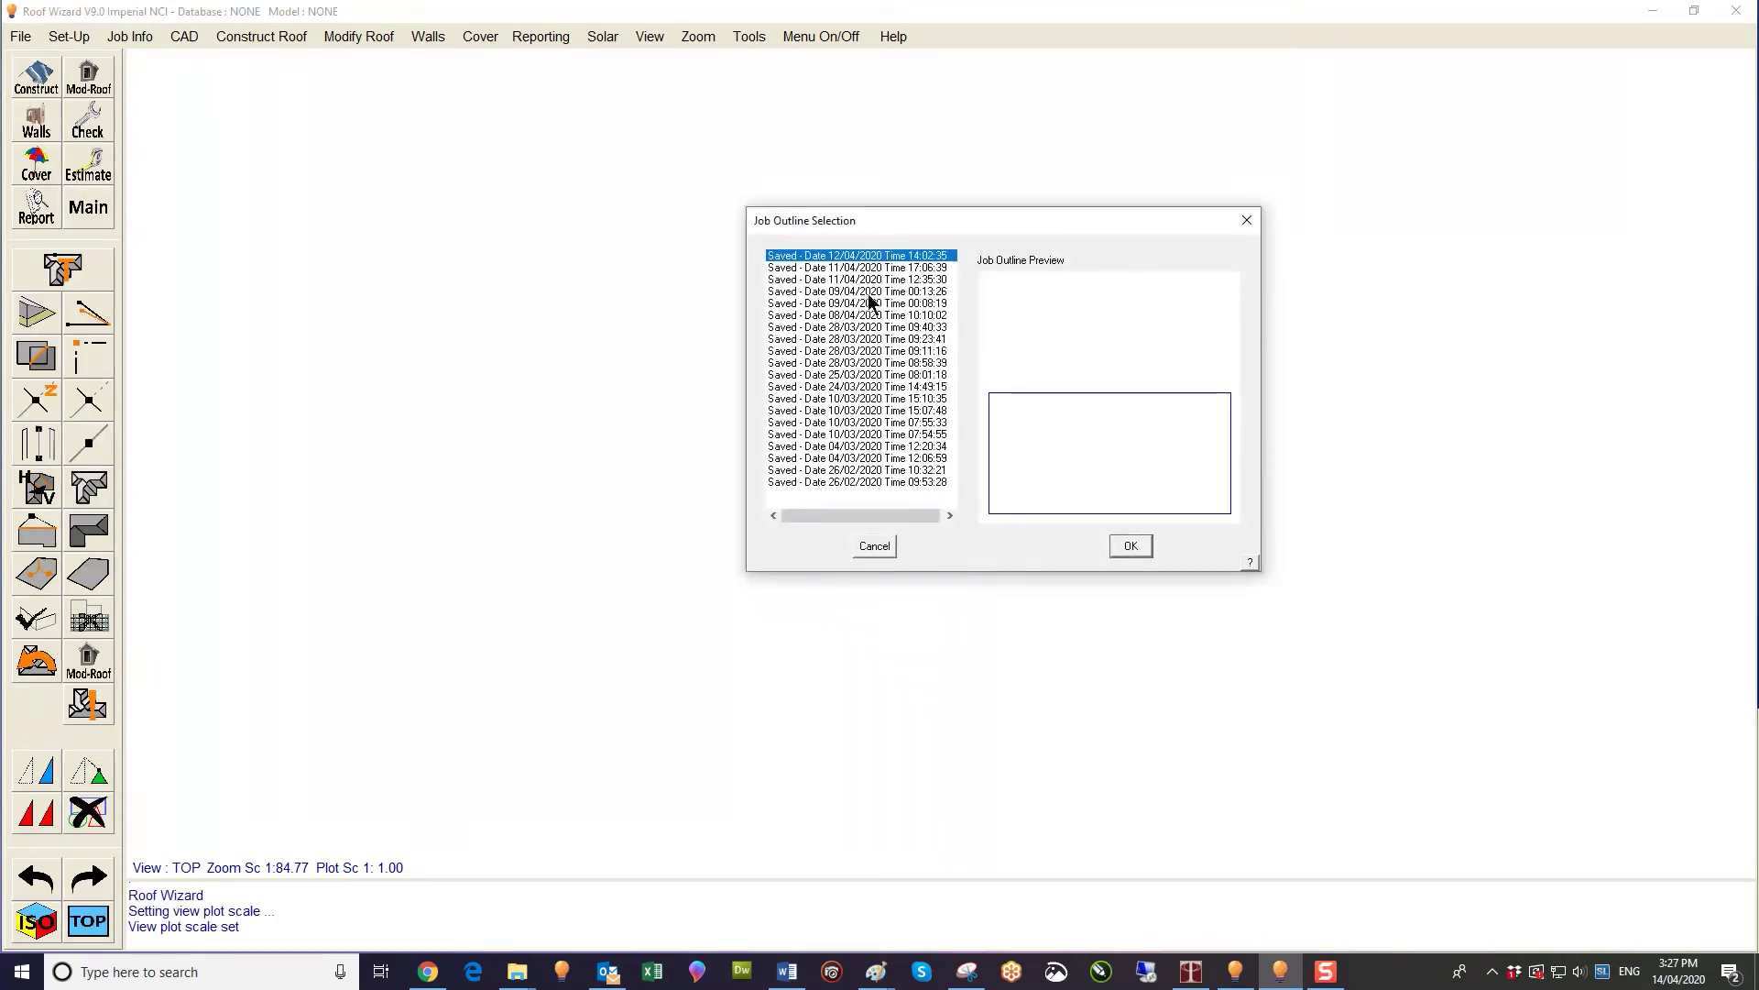
click(865, 268)
click(867, 282)
click(867, 289)
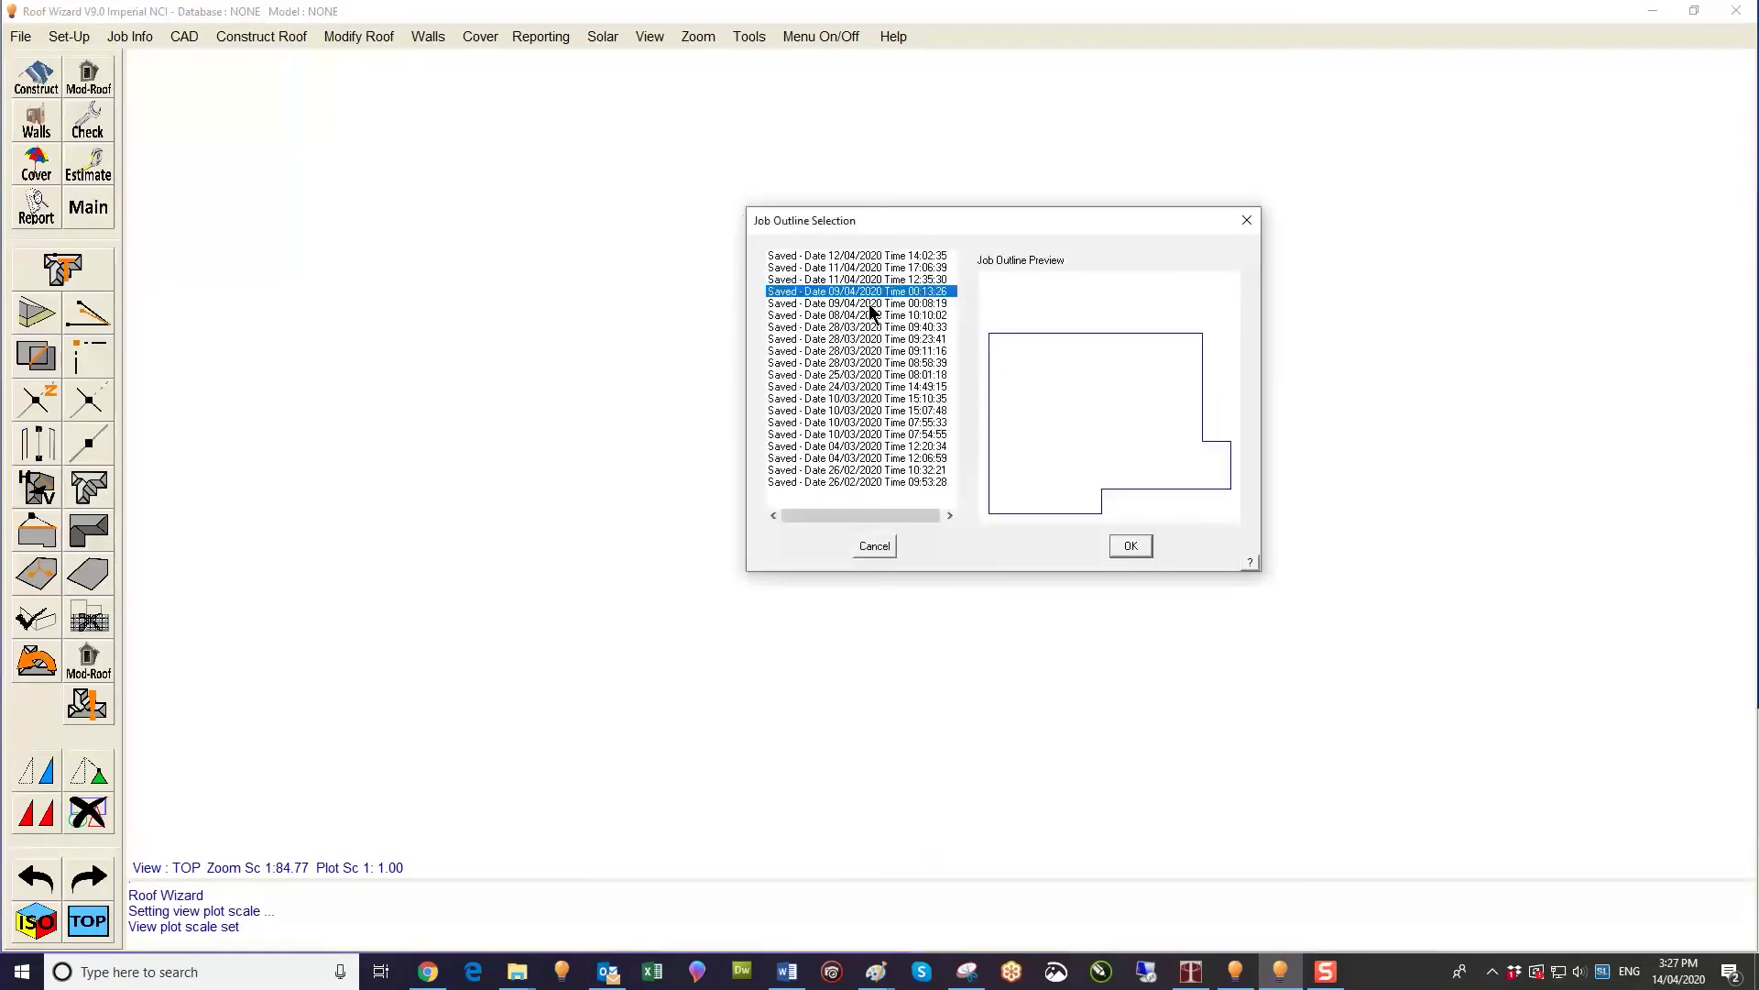
click(1131, 546)
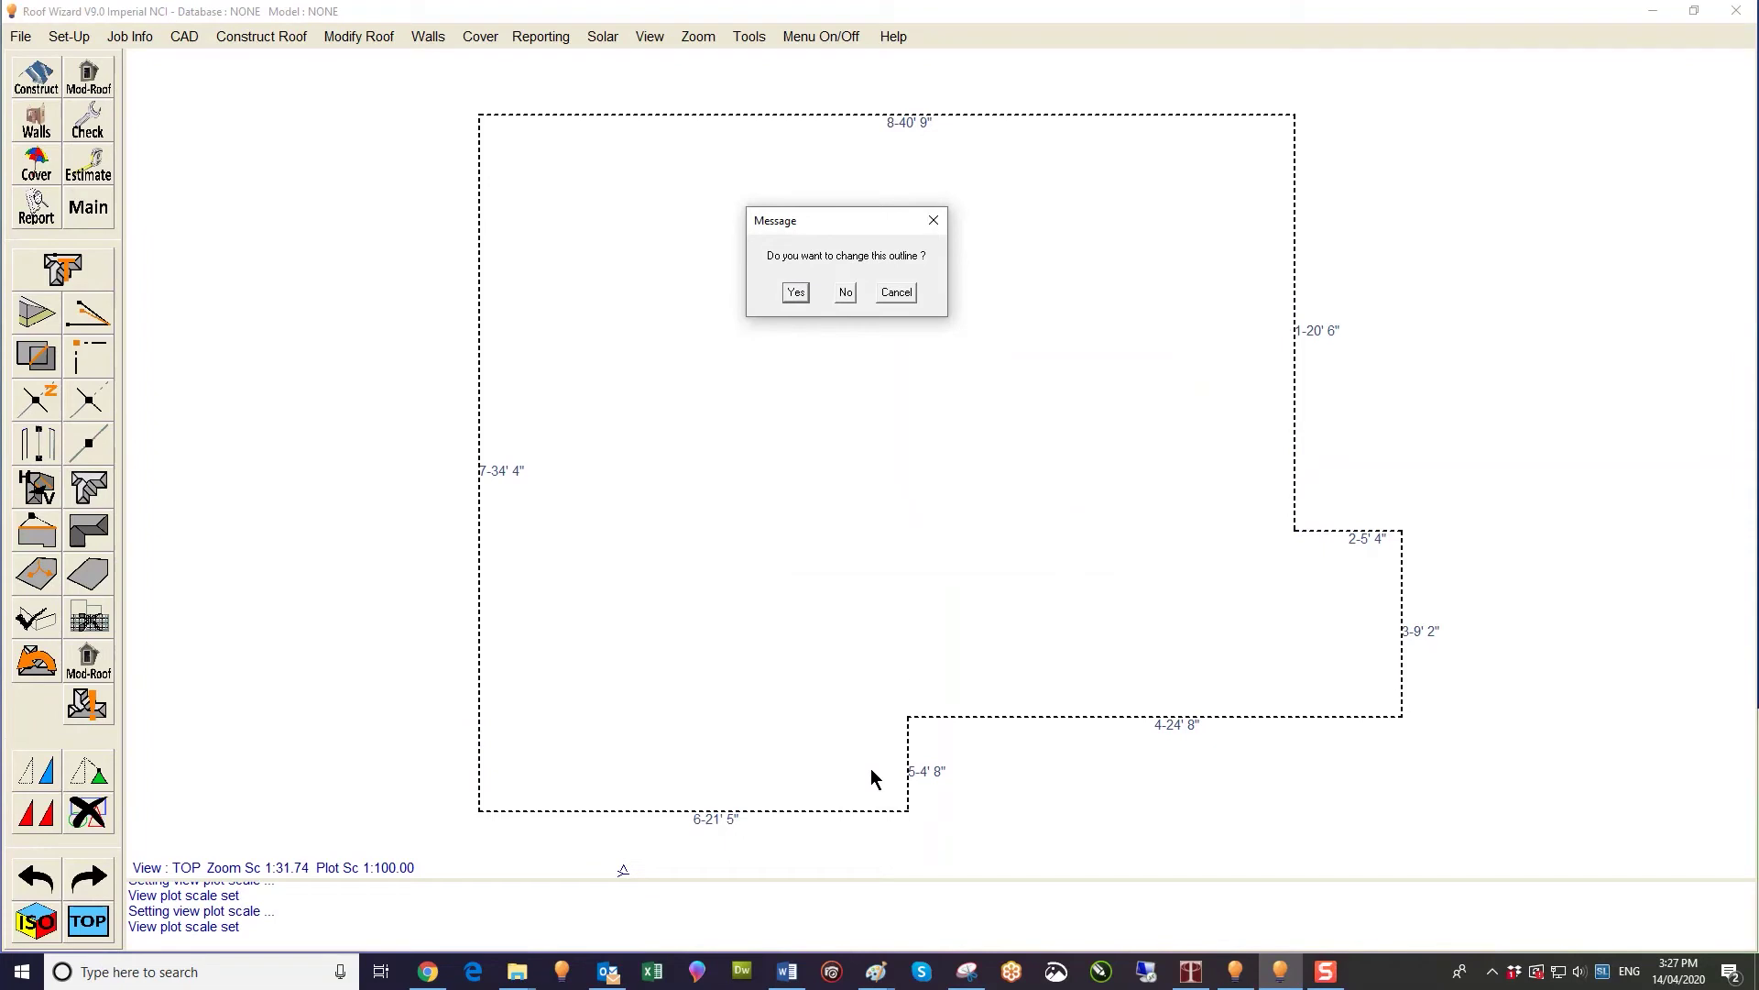
Keep the outline unchanged, accept the 7-in-12 metal roof defaults with 2' overhangs, and generate the hip roof.
click(846, 293)
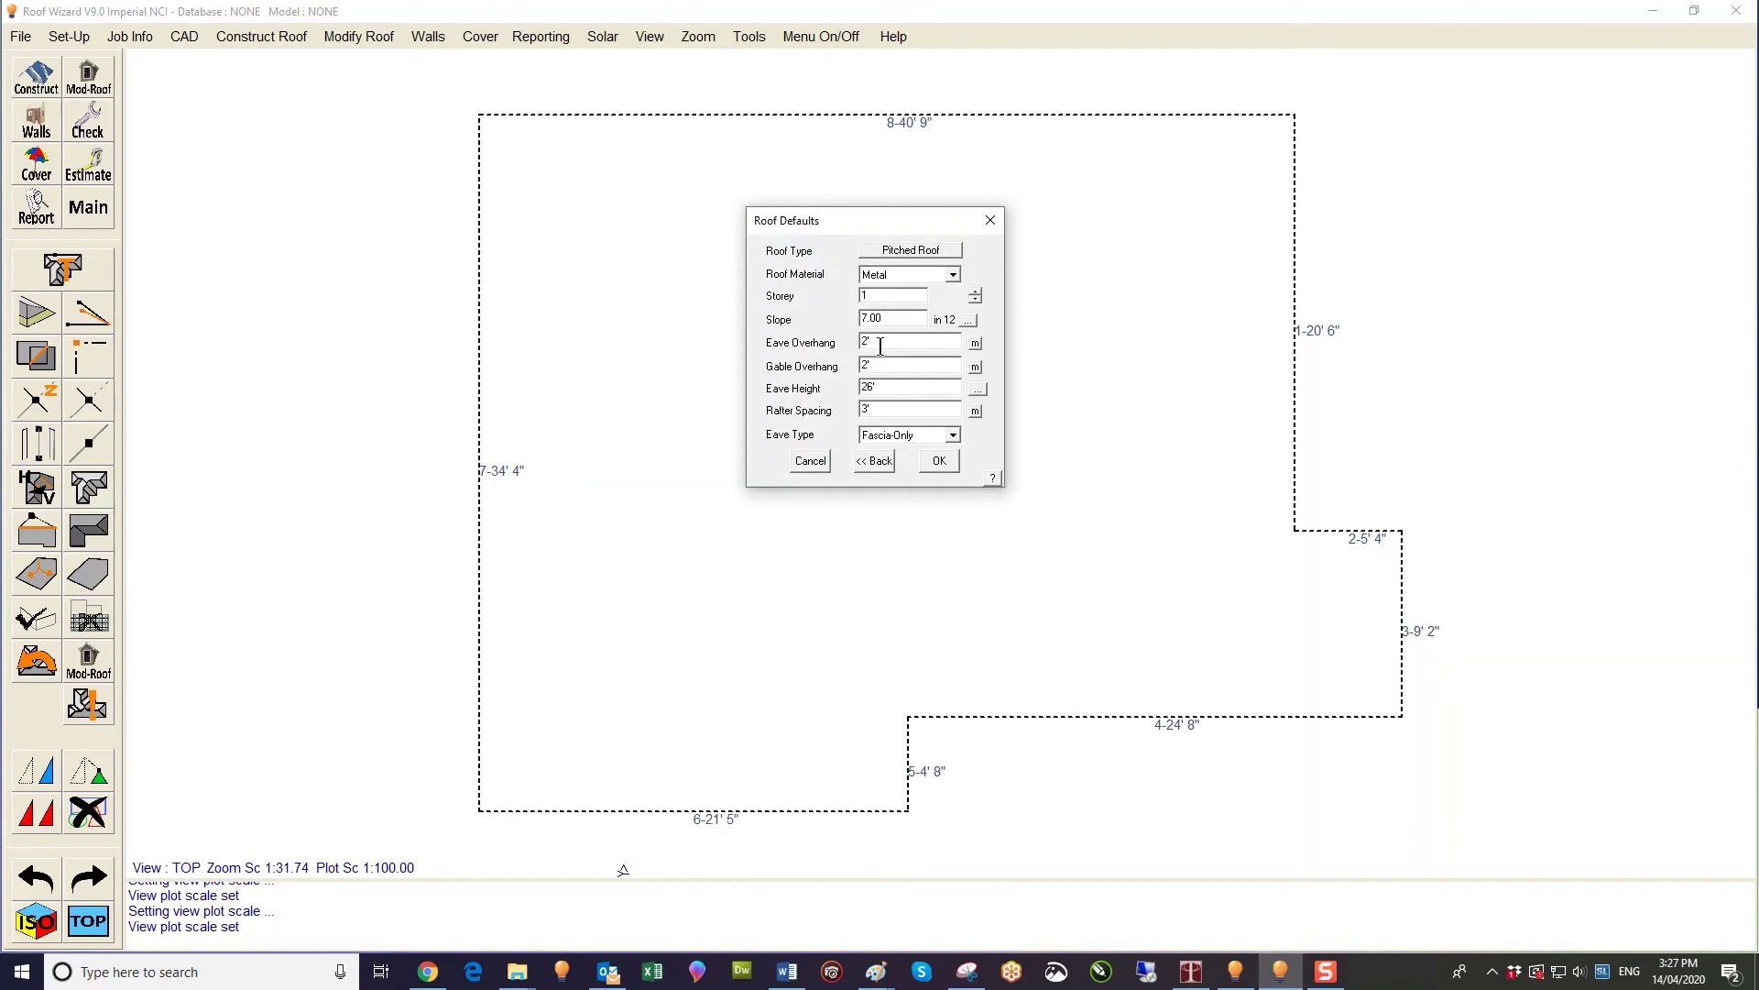
click(940, 461)
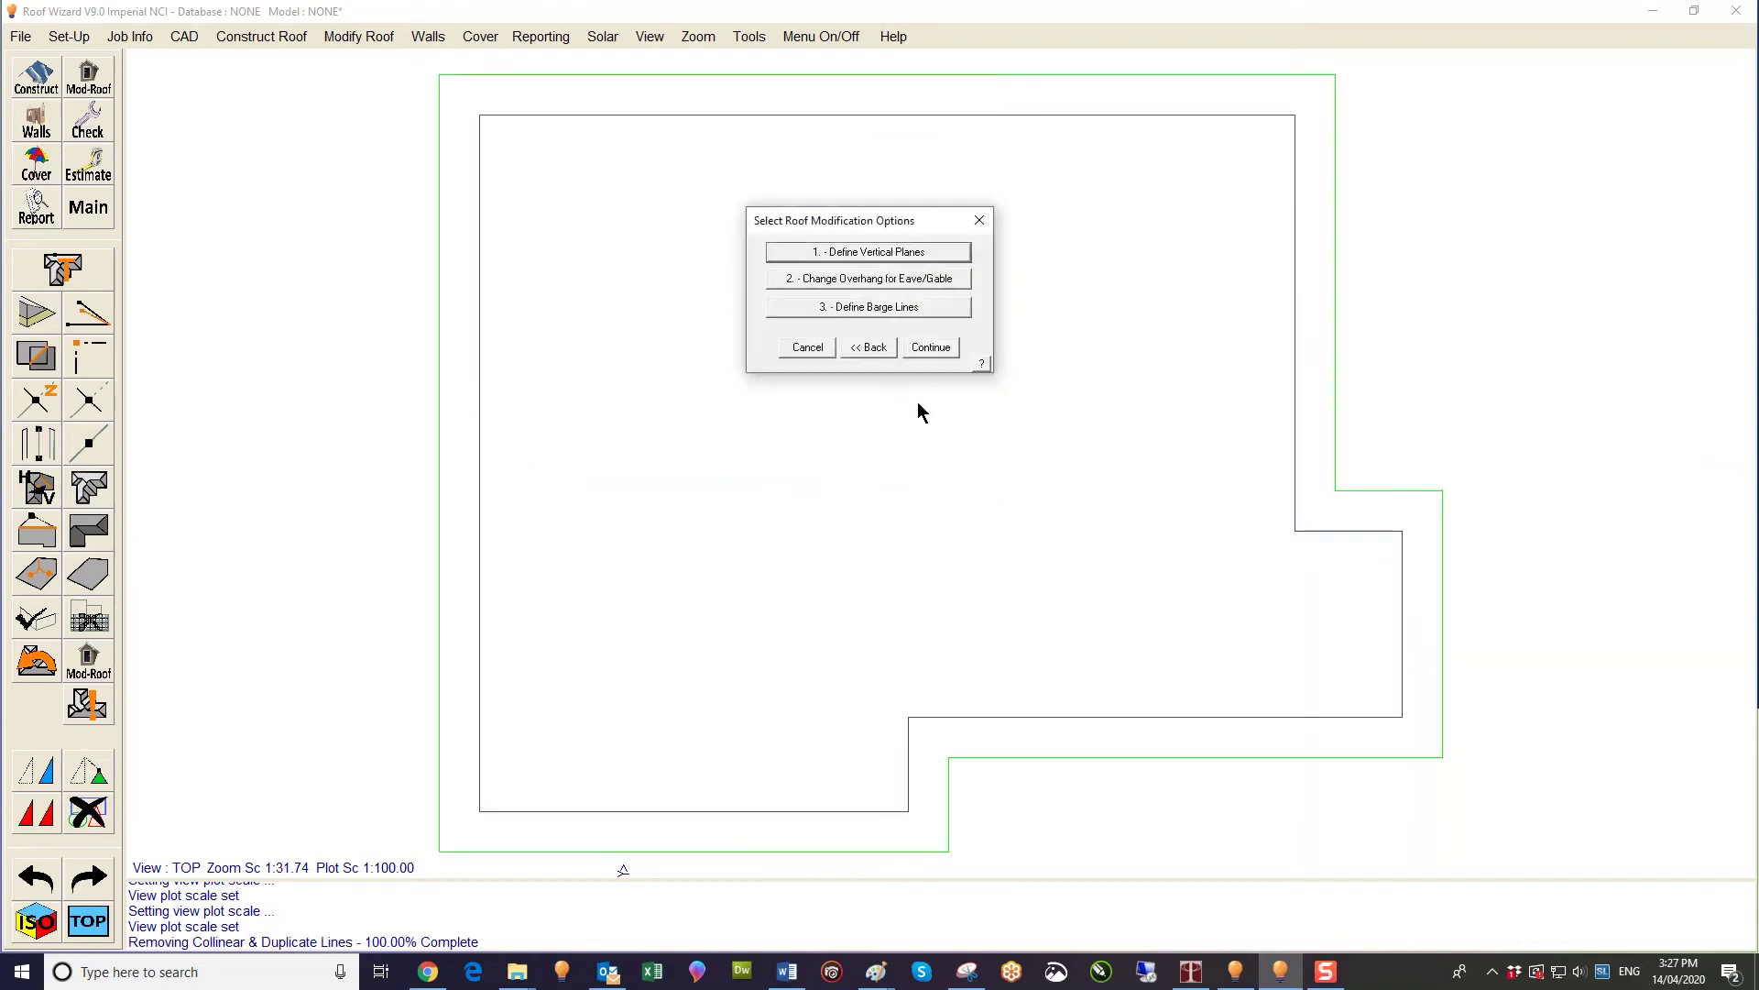
click(925, 350)
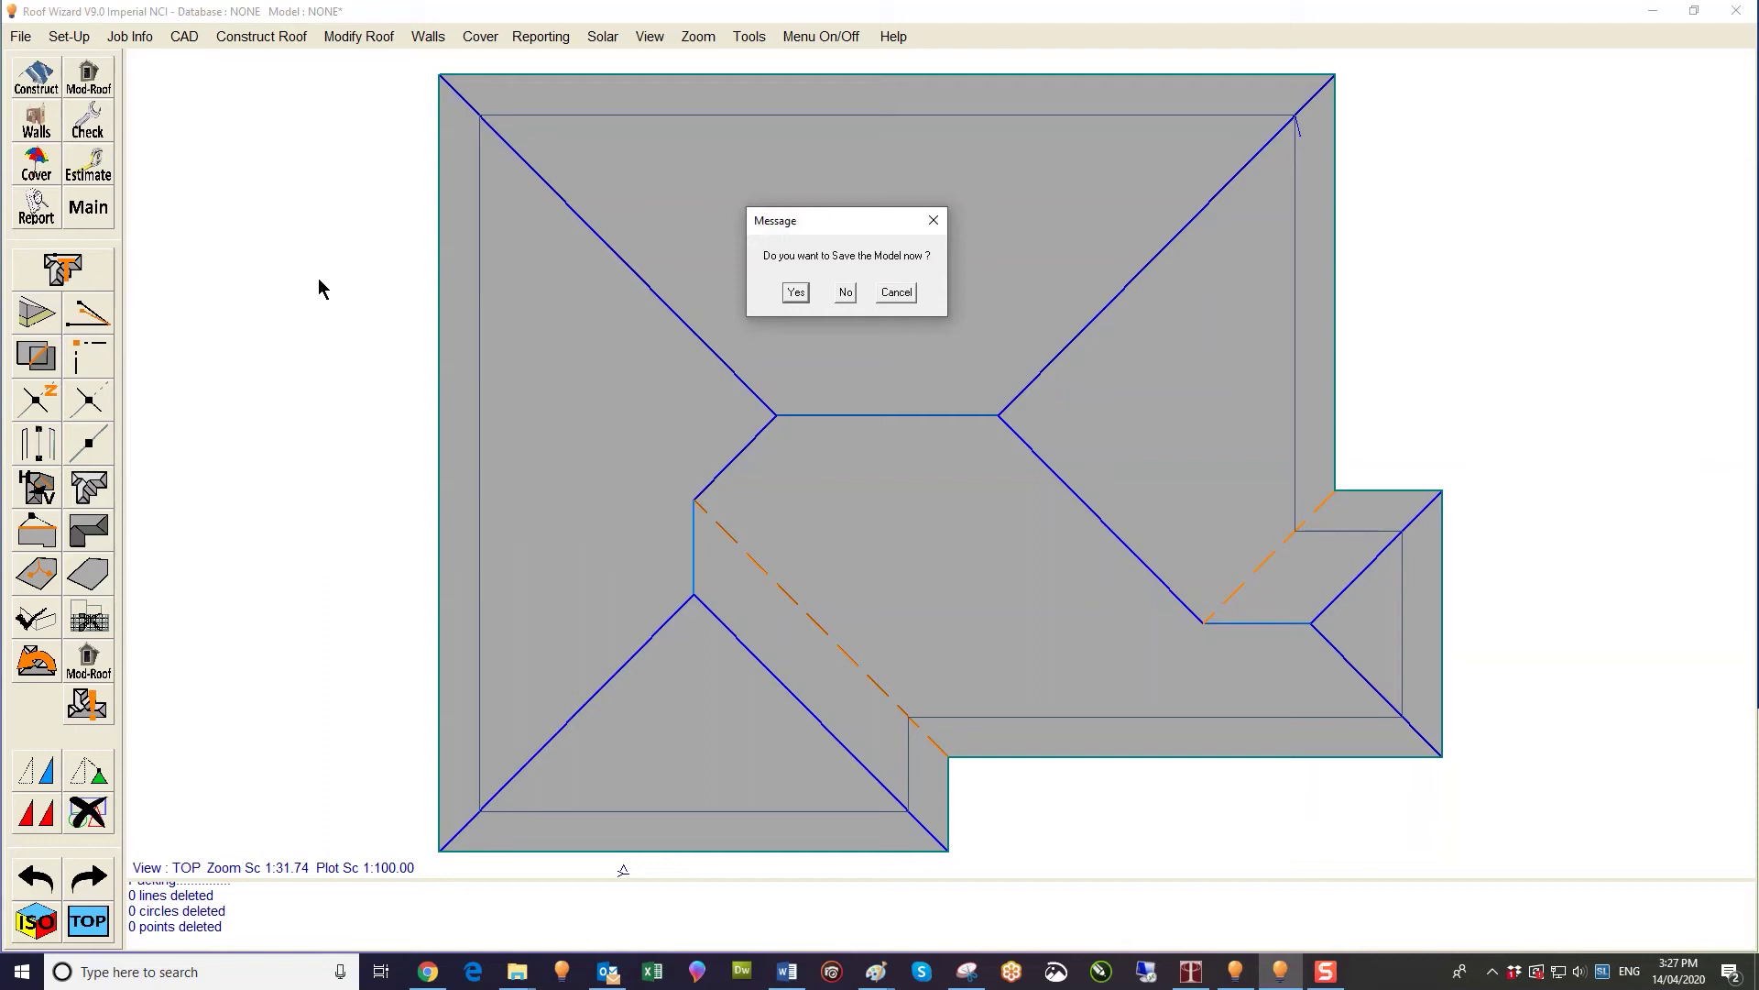
key(Return)
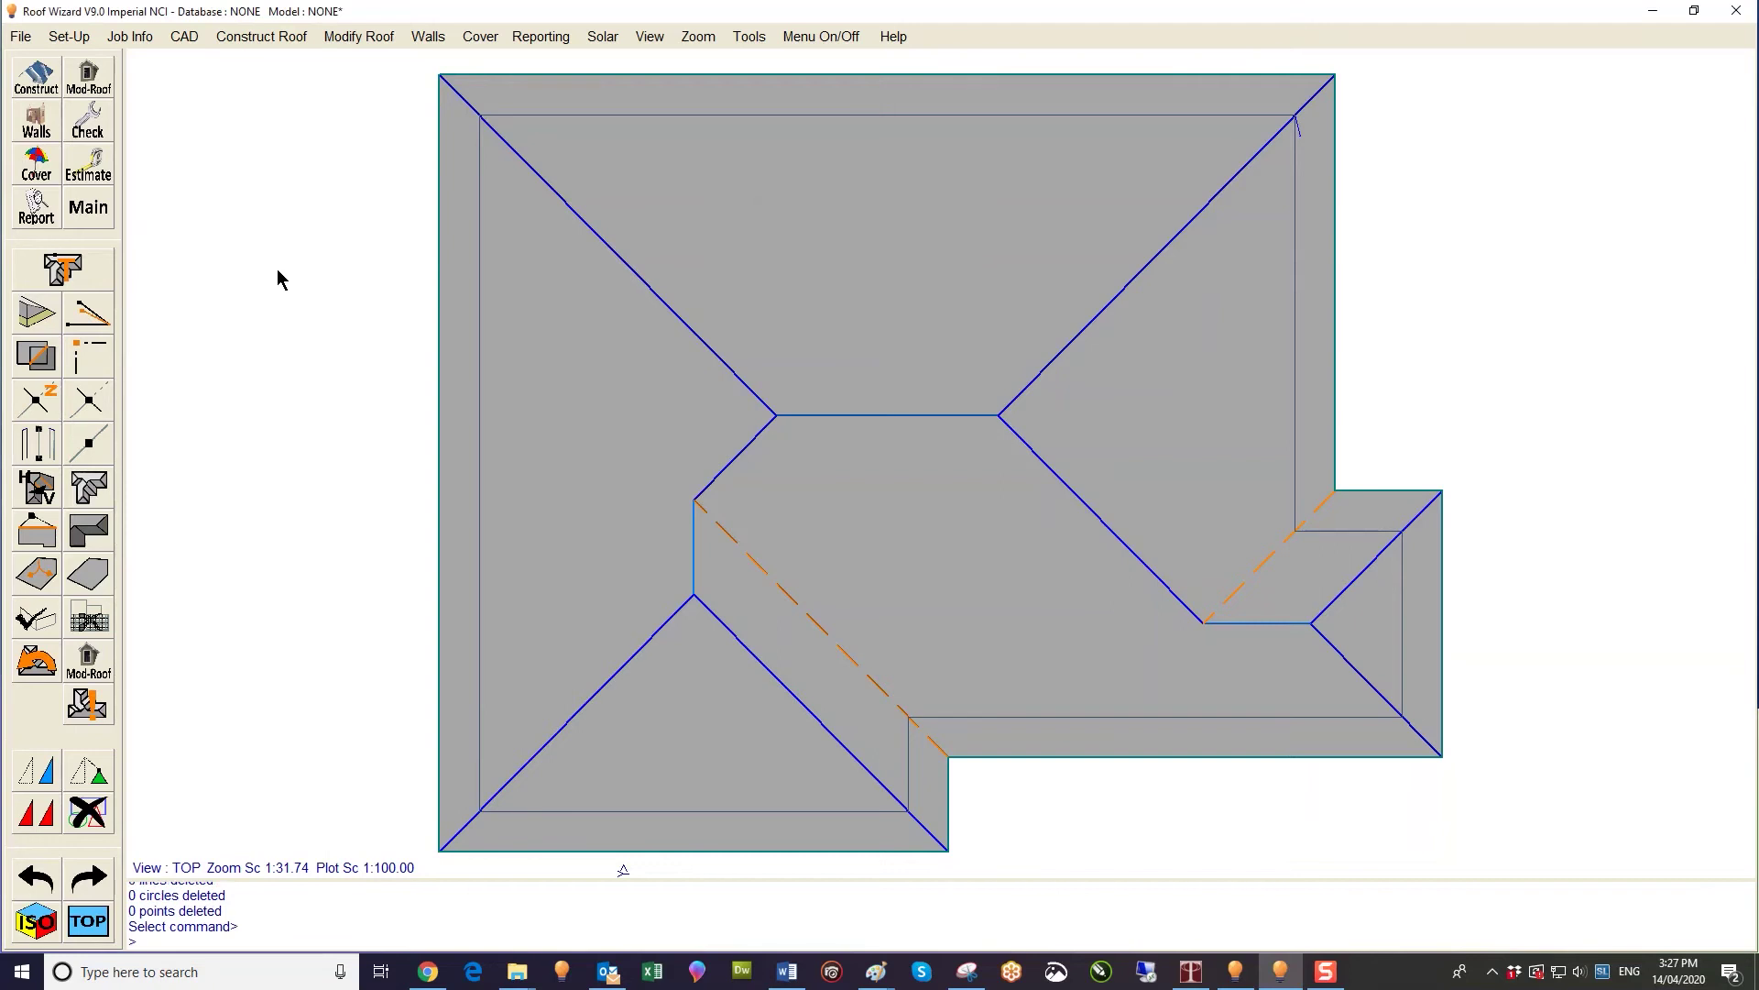
Zoom out to see the whole hip roof and bring up the Check tools.
scroll(277, 274, down, 1)
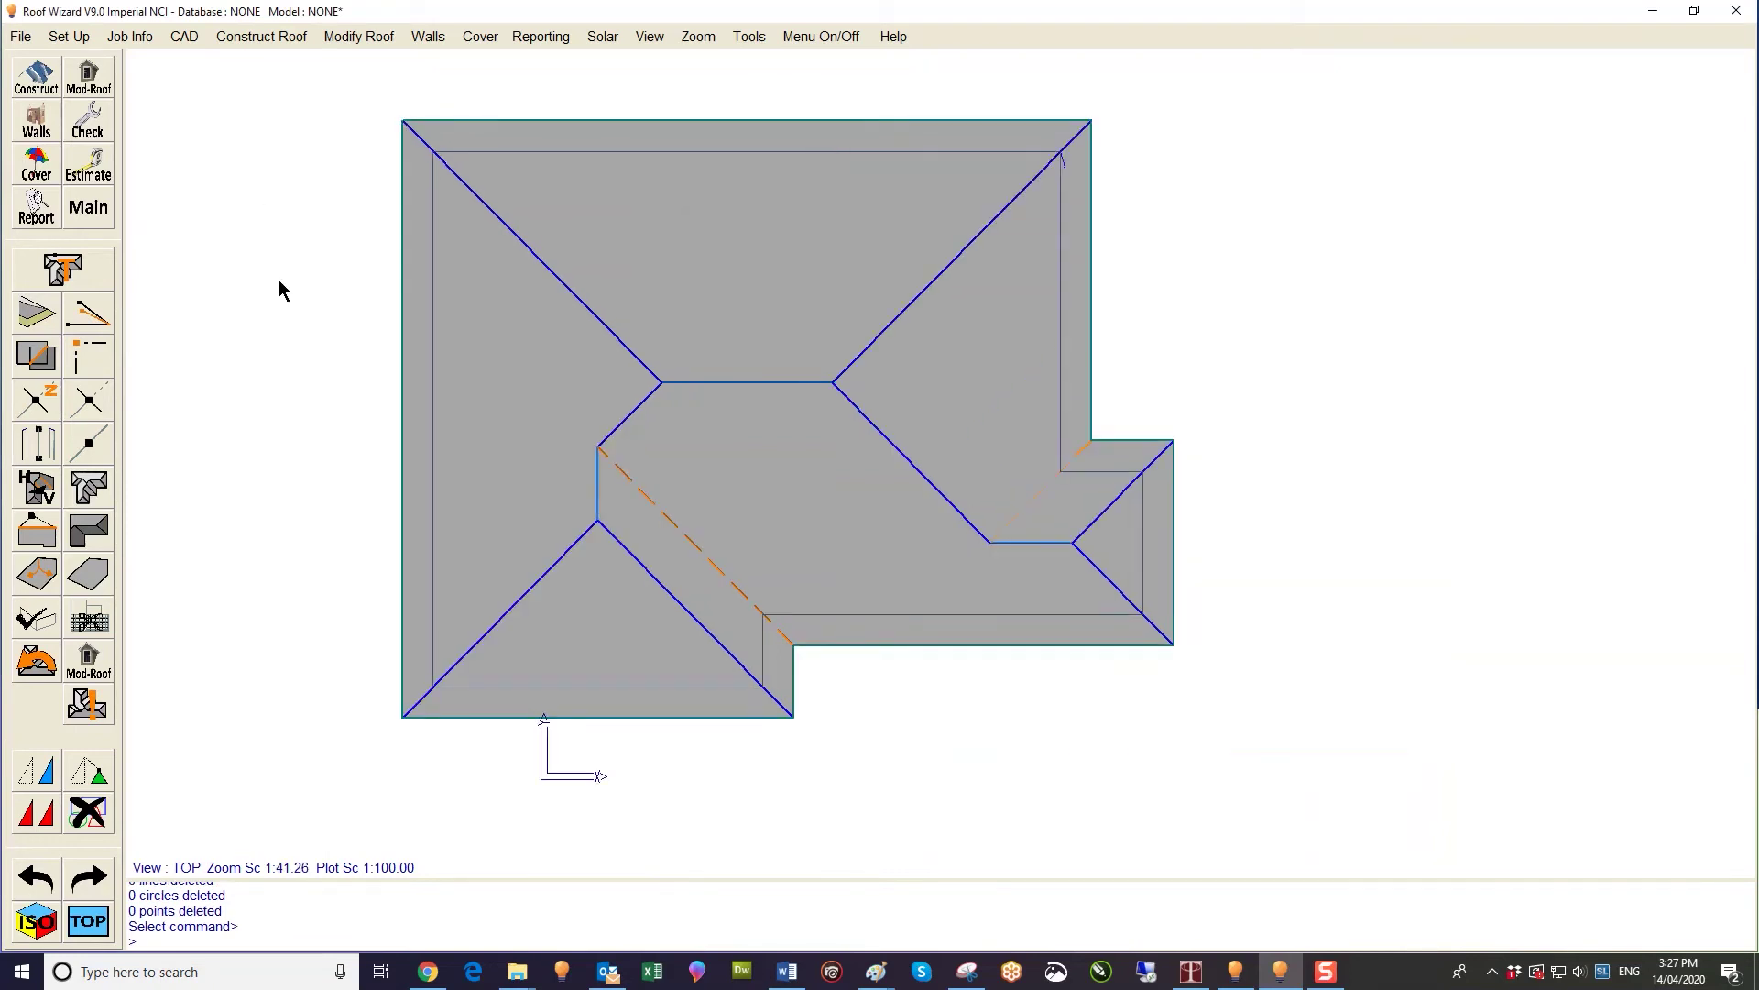
click(89, 127)
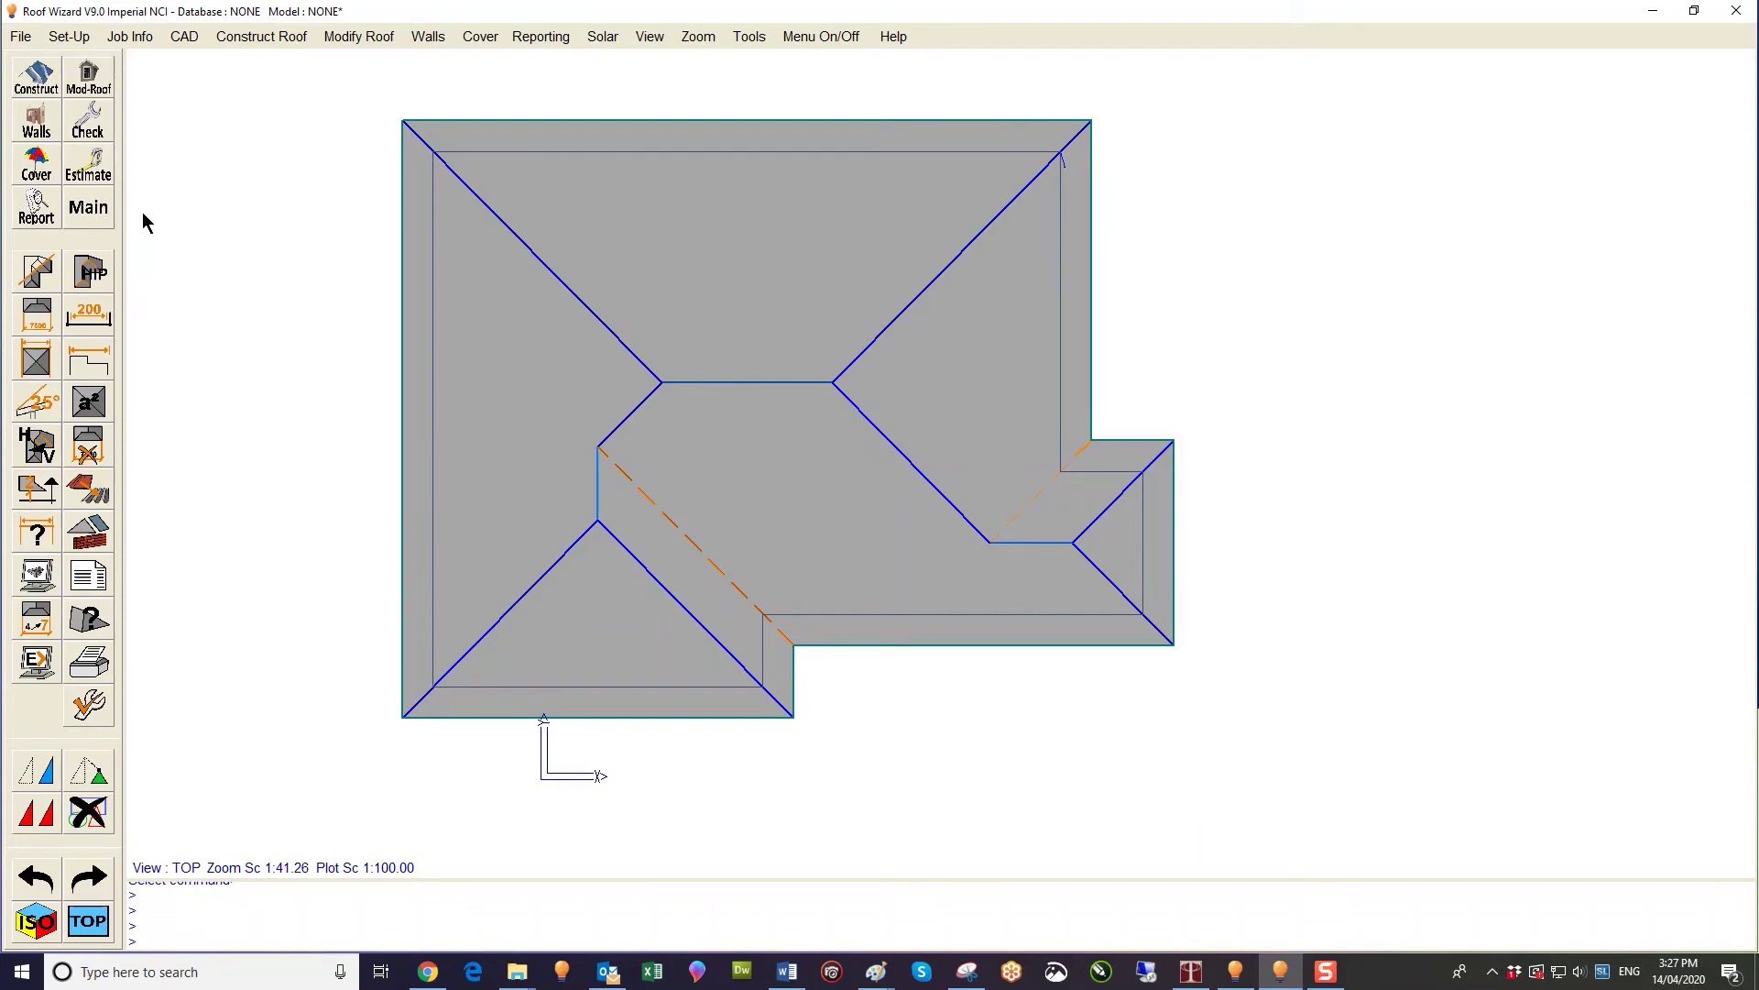
Set the roof cladding to BillsMetal BM120-16 panels, 16-inch coverage in GLUME finish.
click(42, 170)
click(91, 317)
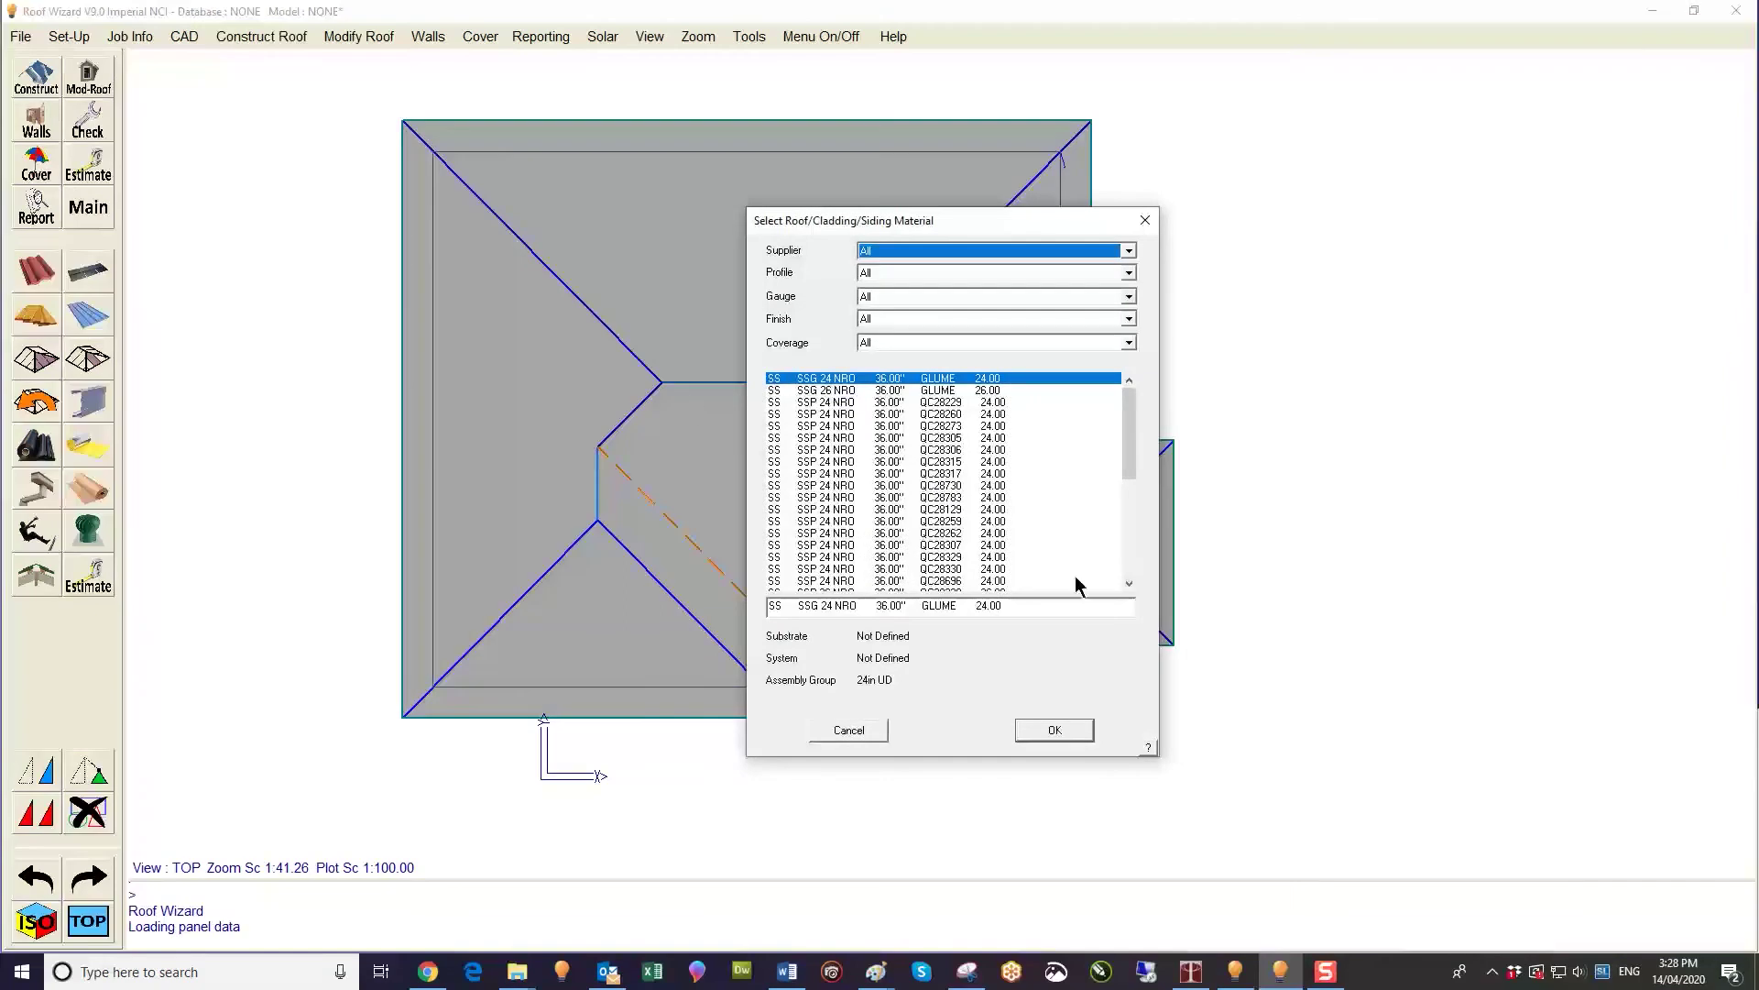
drag(1133, 438, 1131, 586)
click(888, 580)
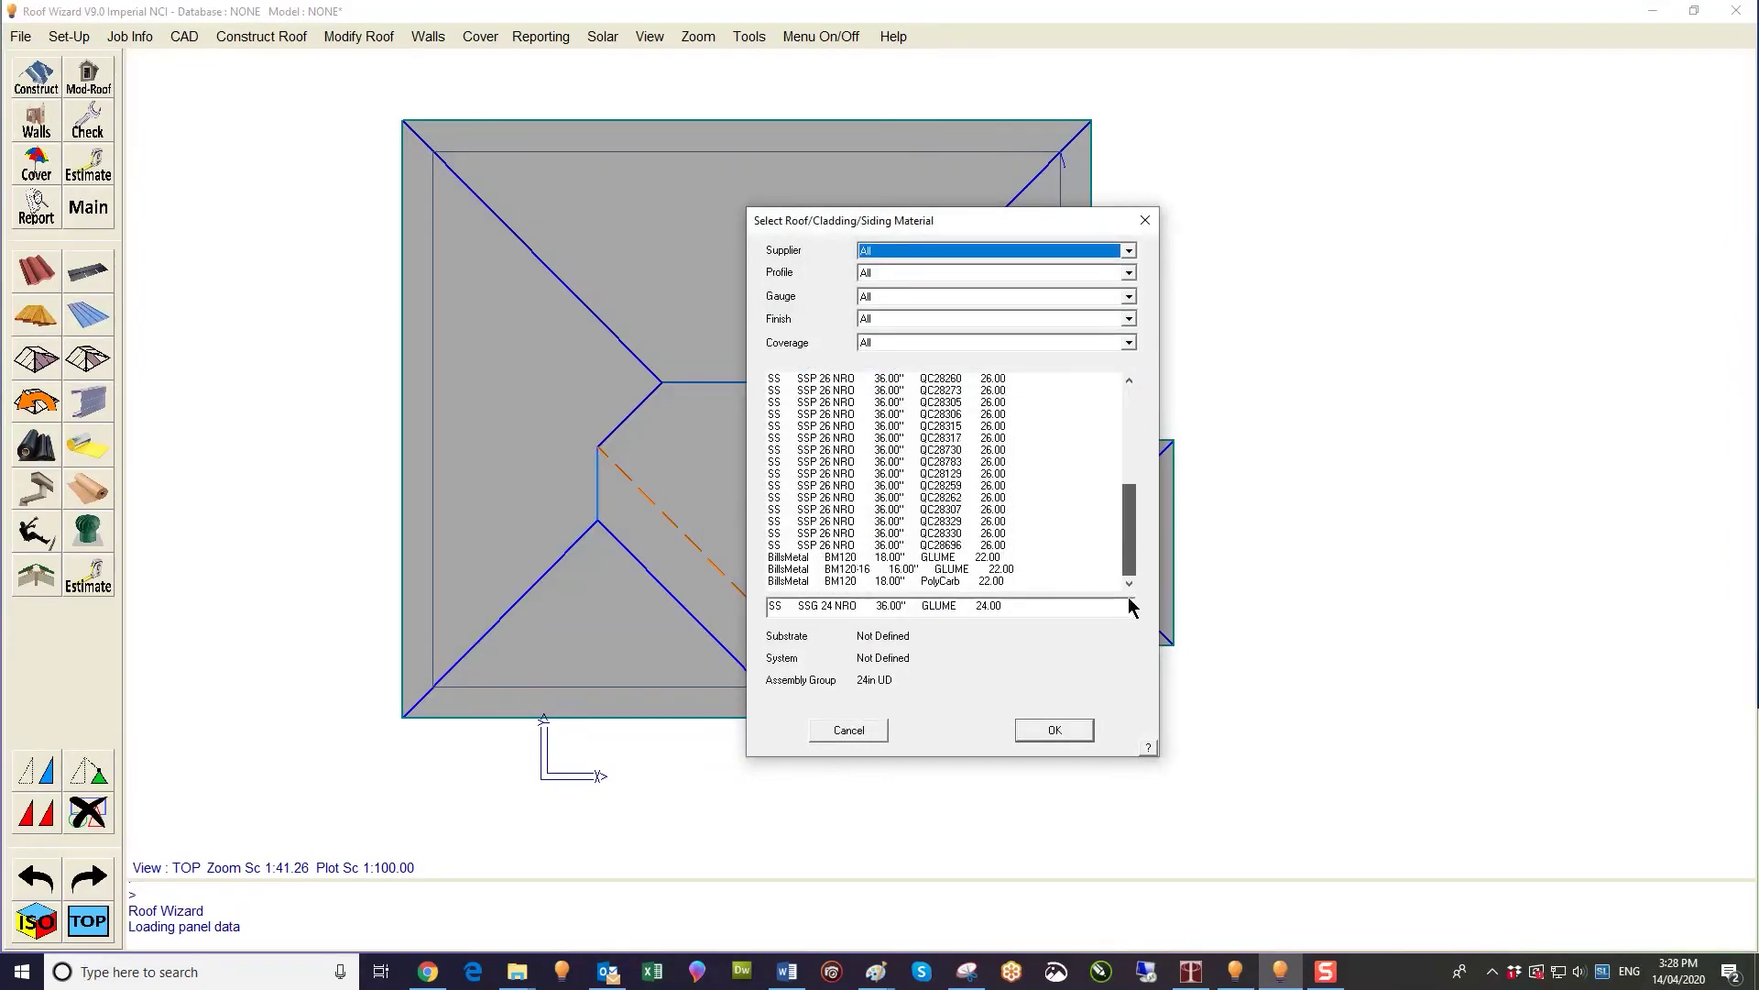
double_click(889, 580)
click(1054, 729)
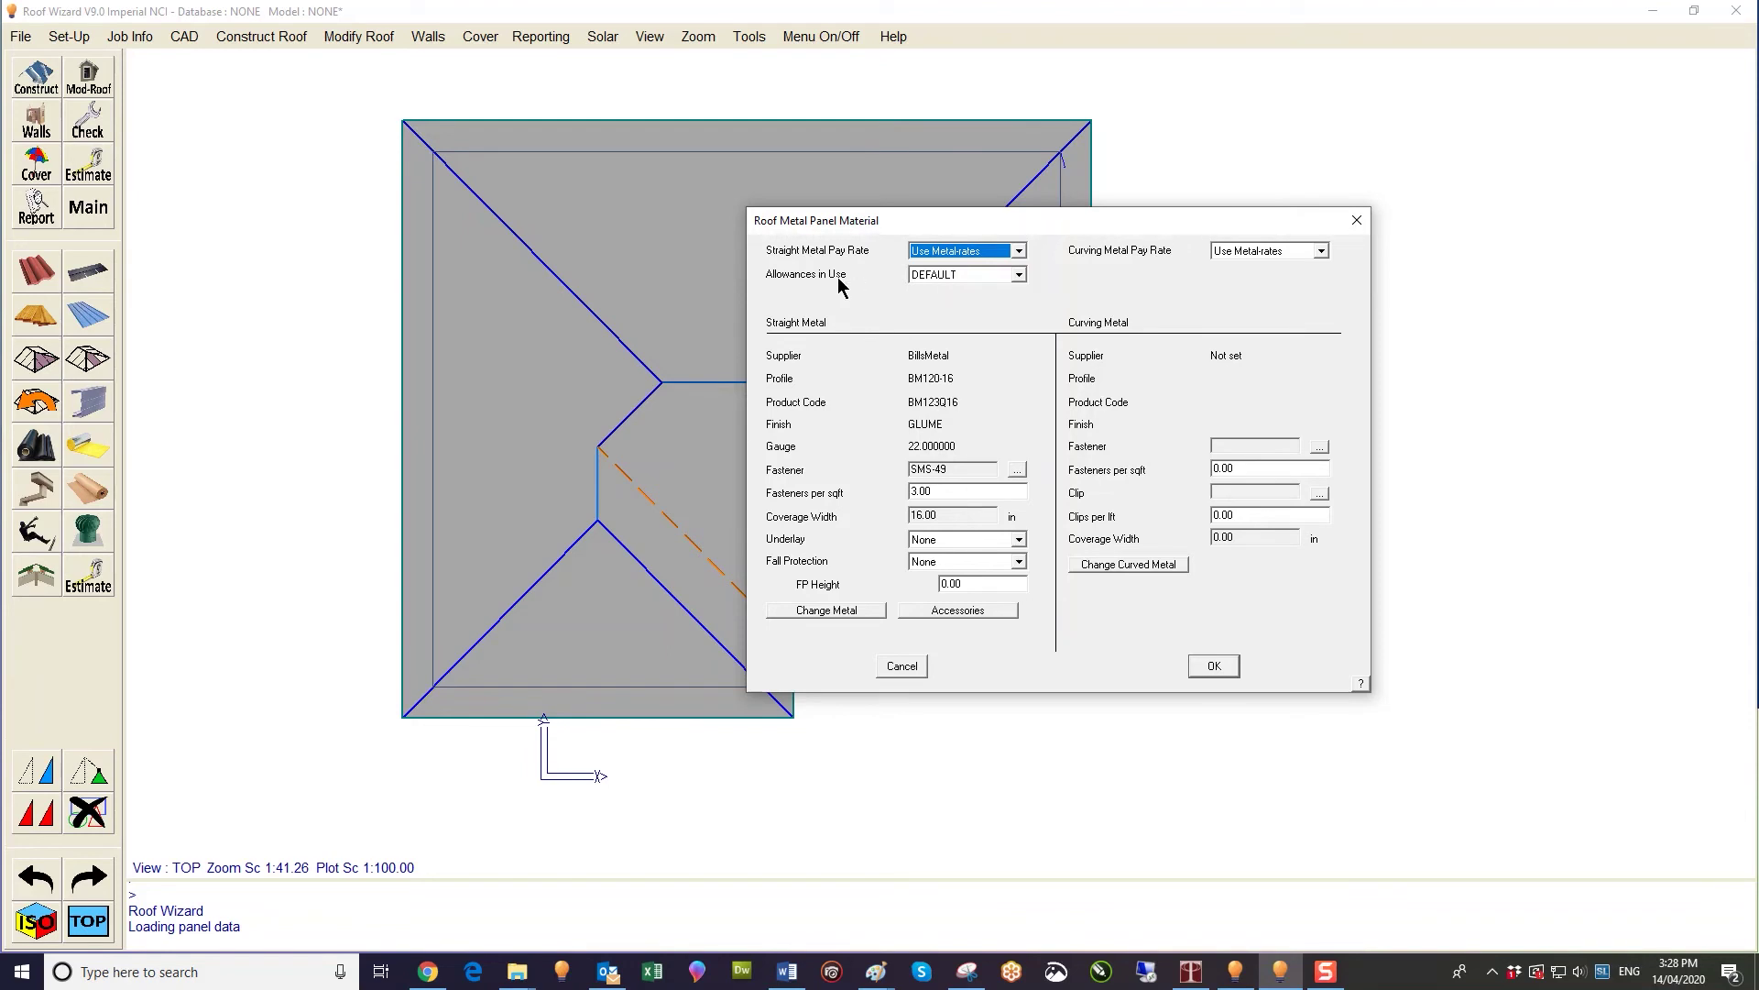
click(1211, 669)
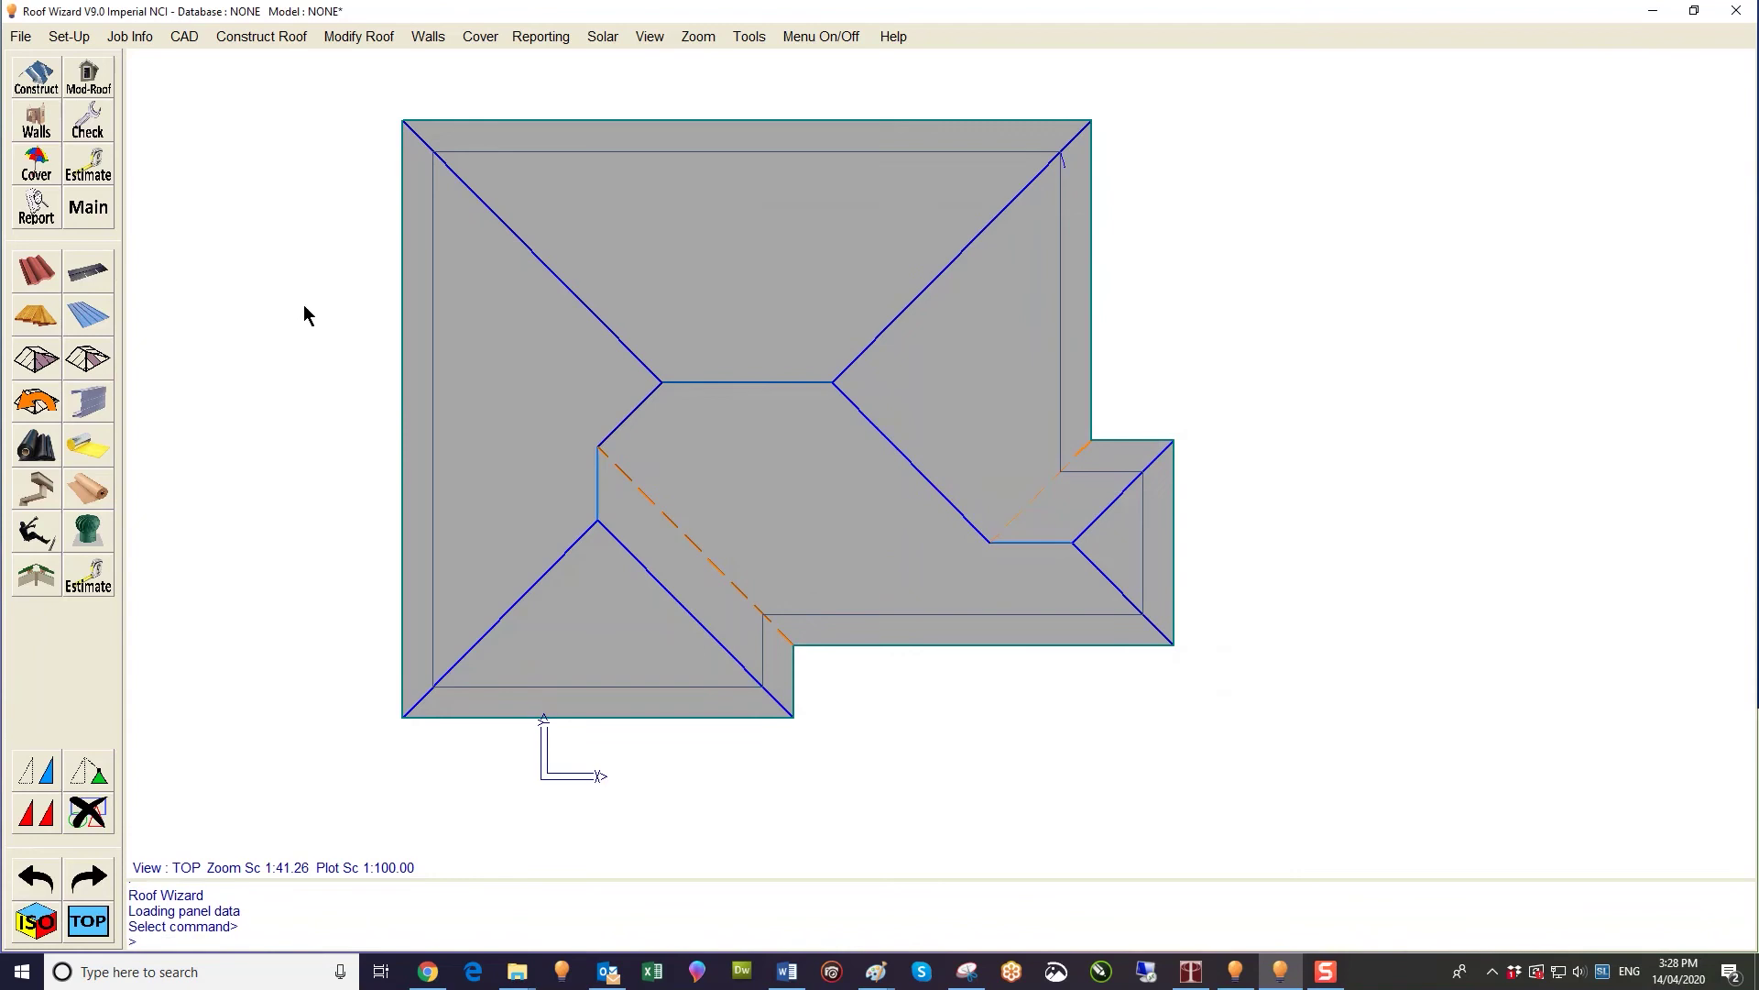
Set panel allowances to round panels to the next 1 inch, annotated as (Rnd) Panel Length Only.
click(88, 165)
click(50, 264)
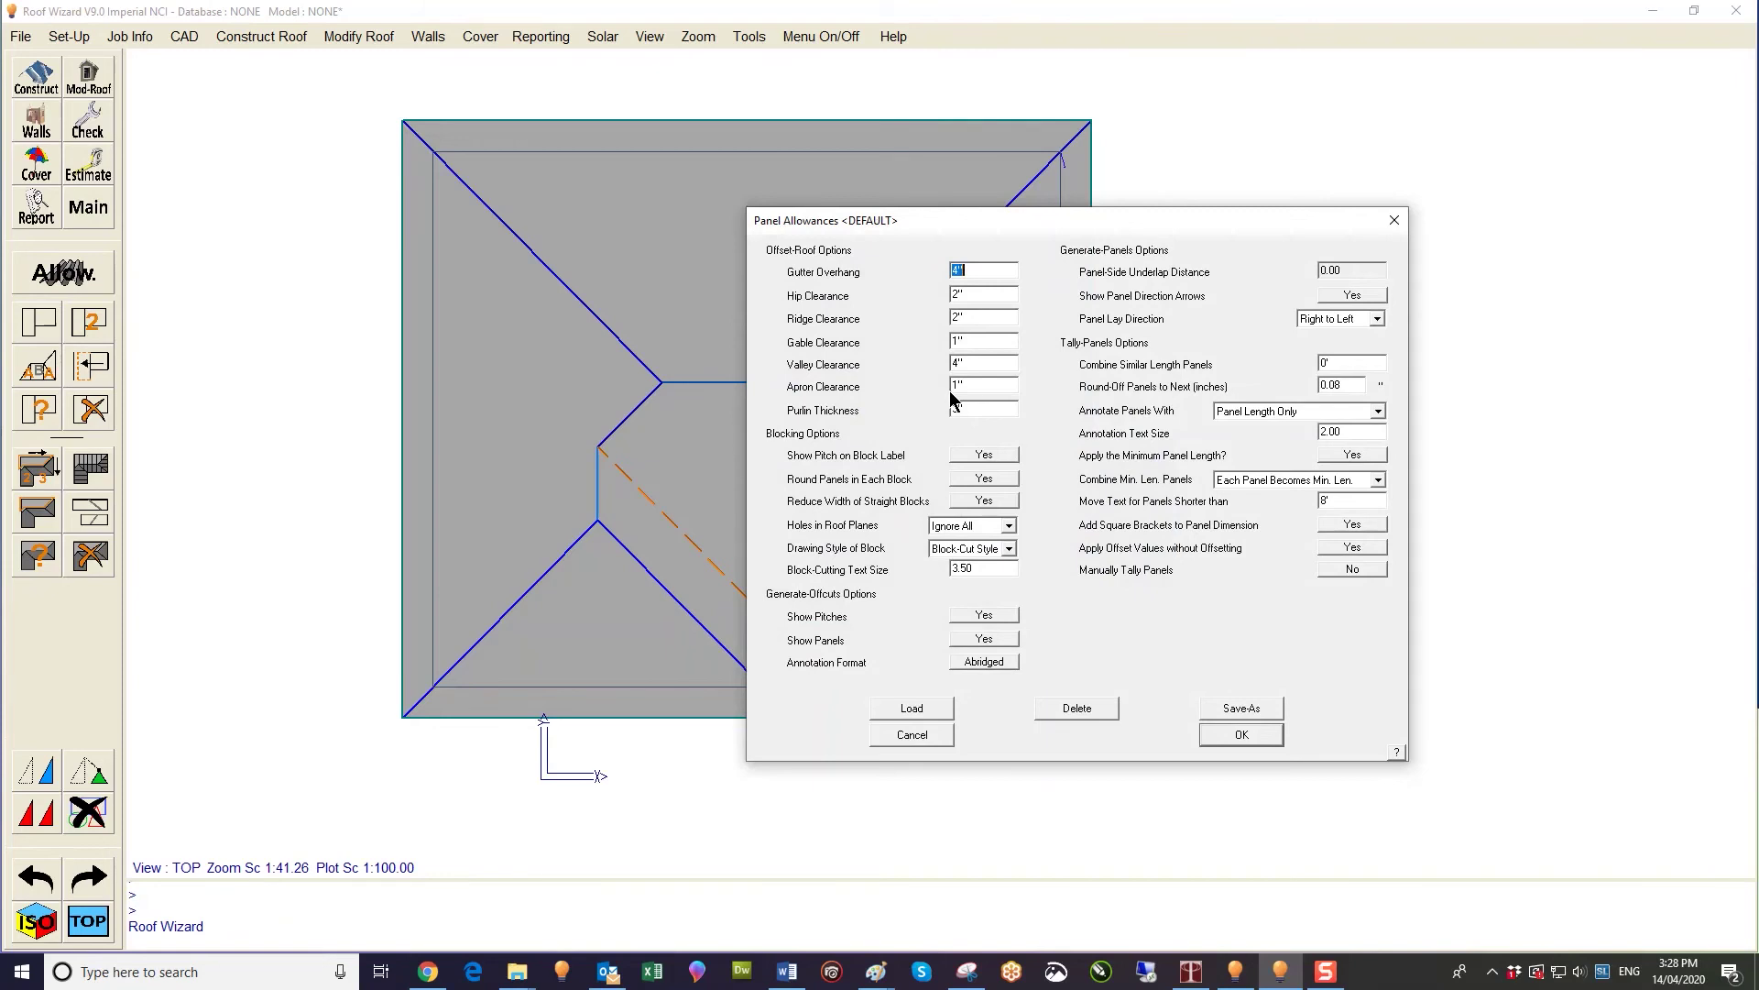
double_click(1333, 384)
text(1')
key(BackSpace)
click(1379, 412)
click(1316, 452)
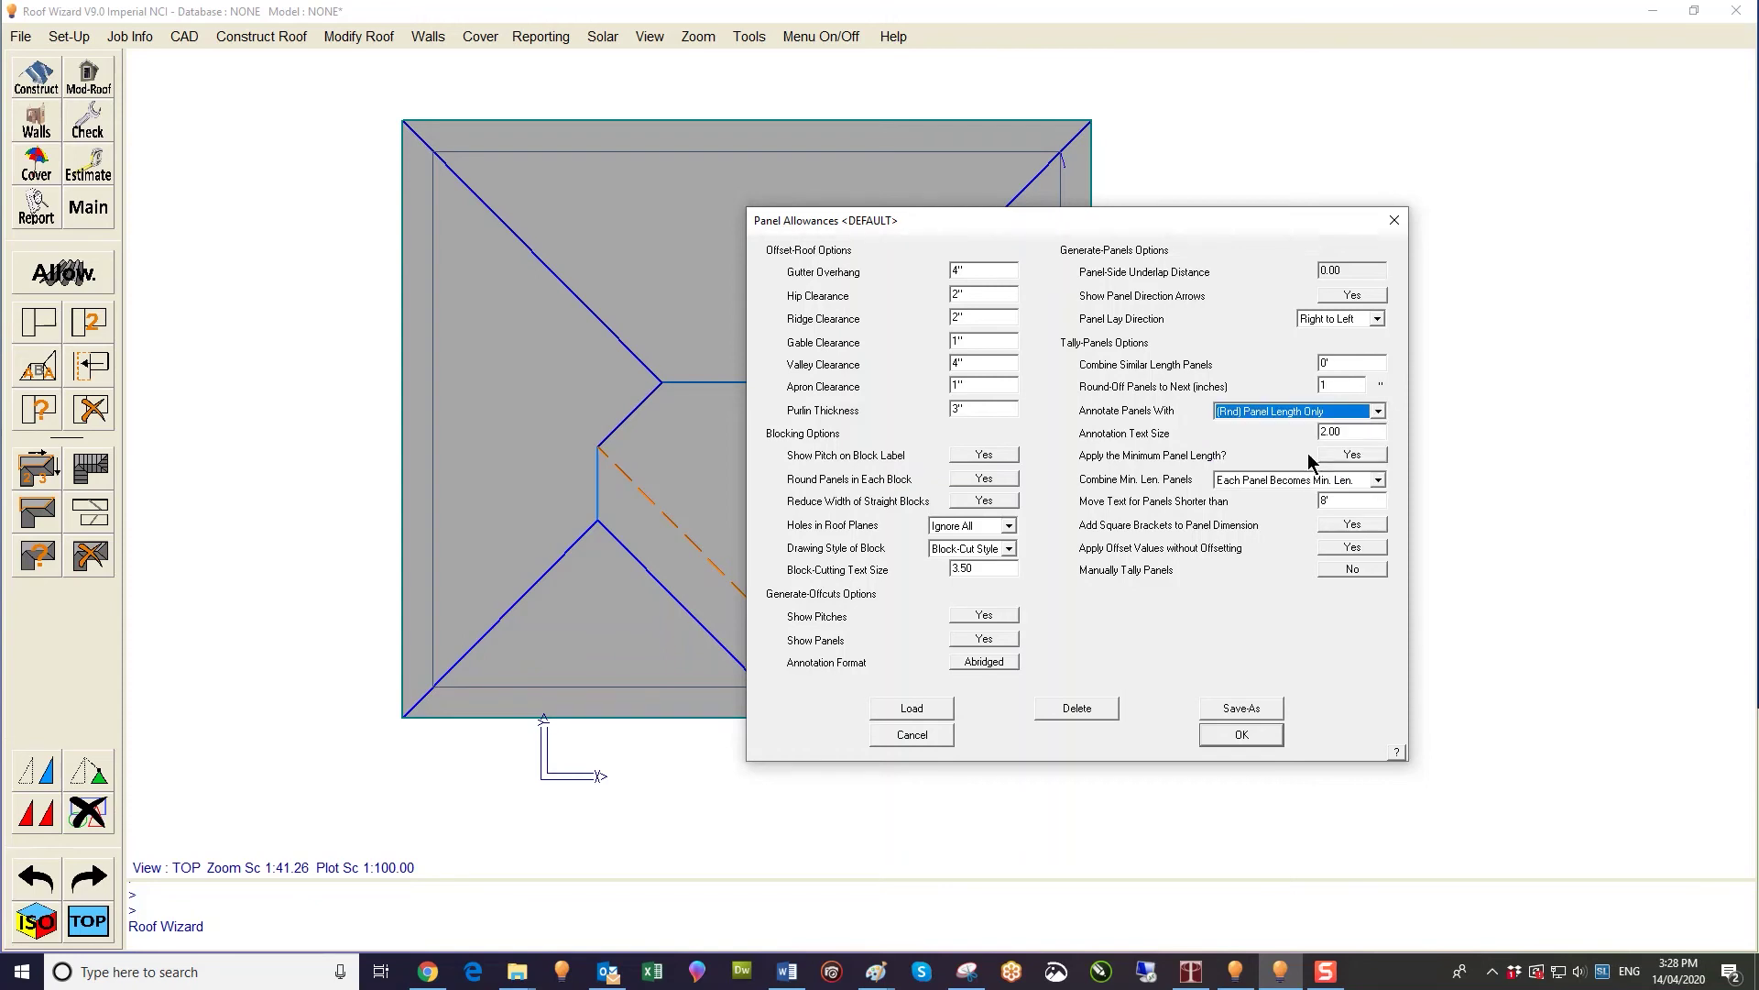
click(1241, 734)
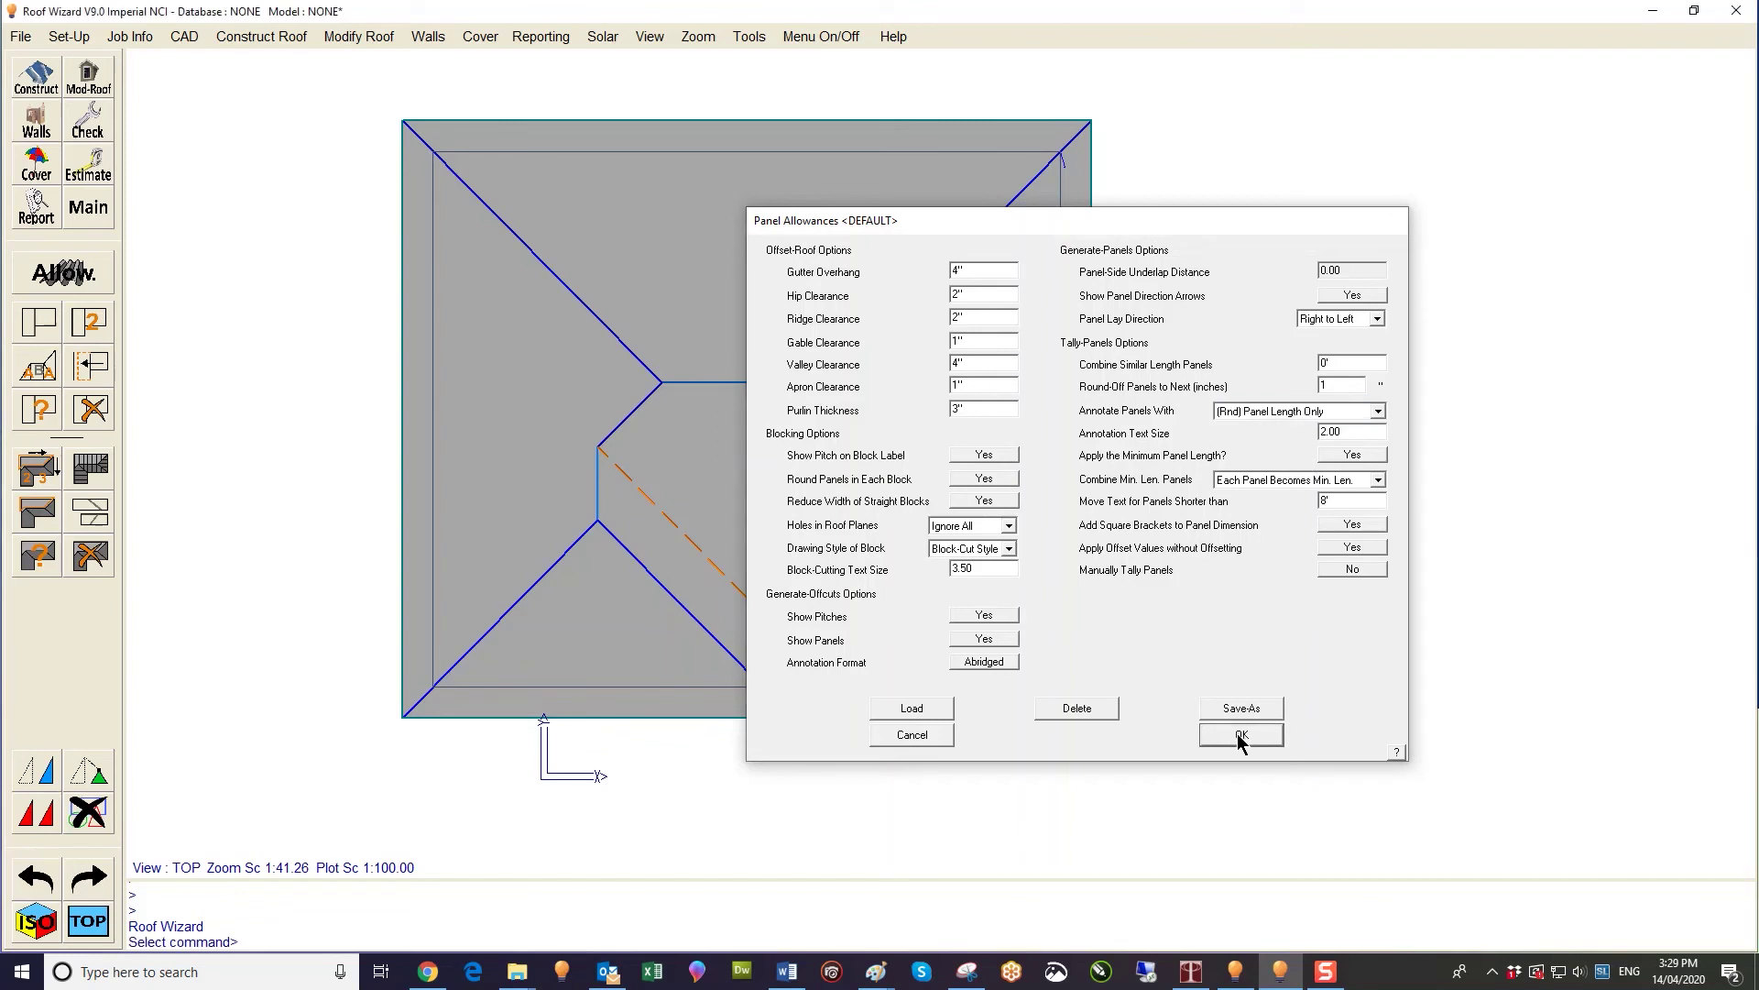
Generate the roof panels into model 3 of the RaysTest1.dab database.
click(90, 469)
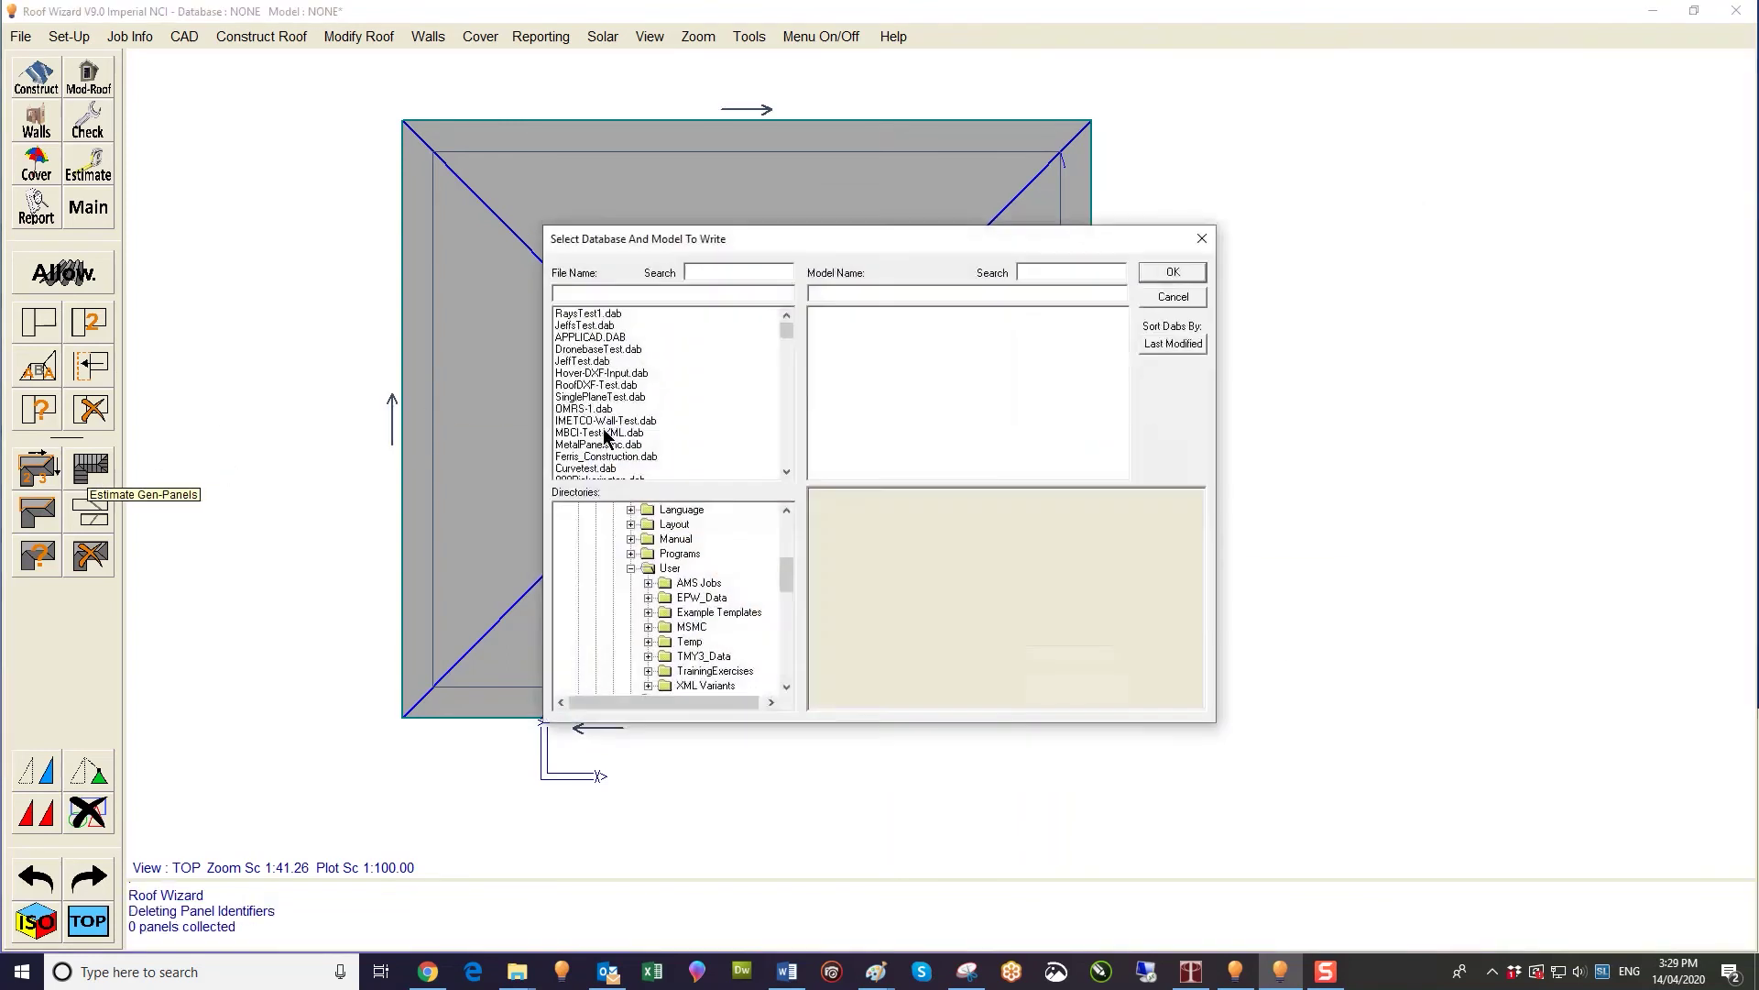
click(566, 315)
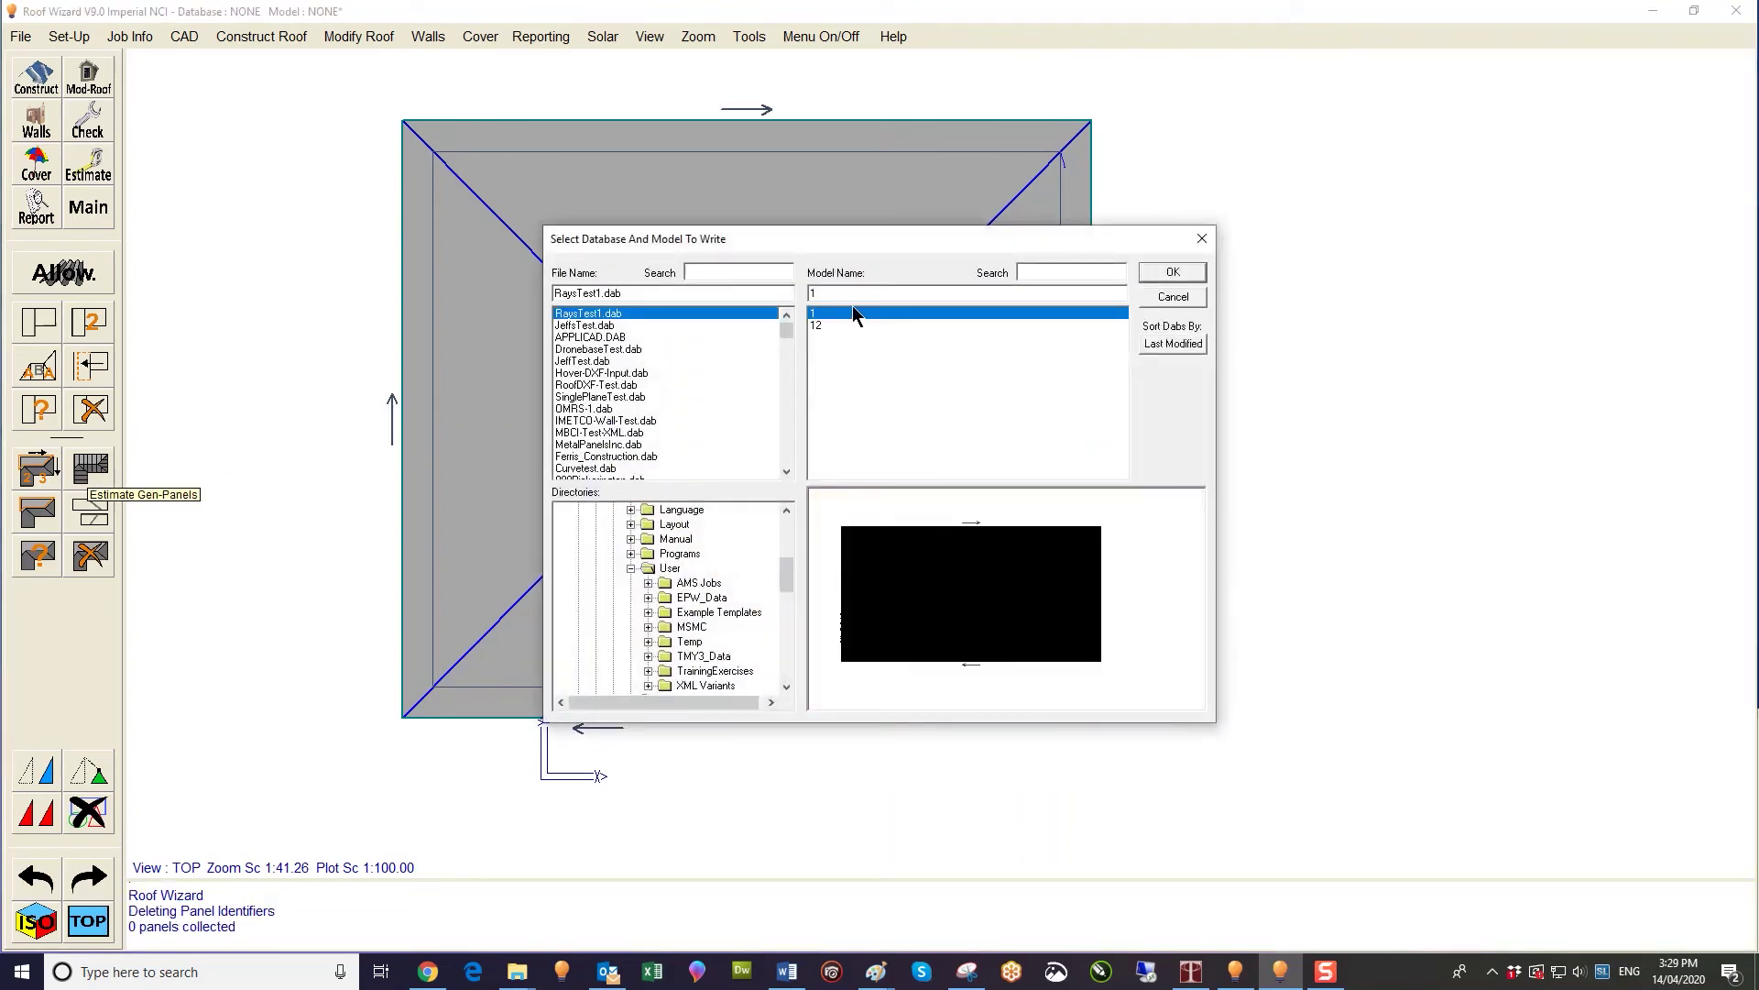
click(827, 291)
key(BackSpace)
text(3)
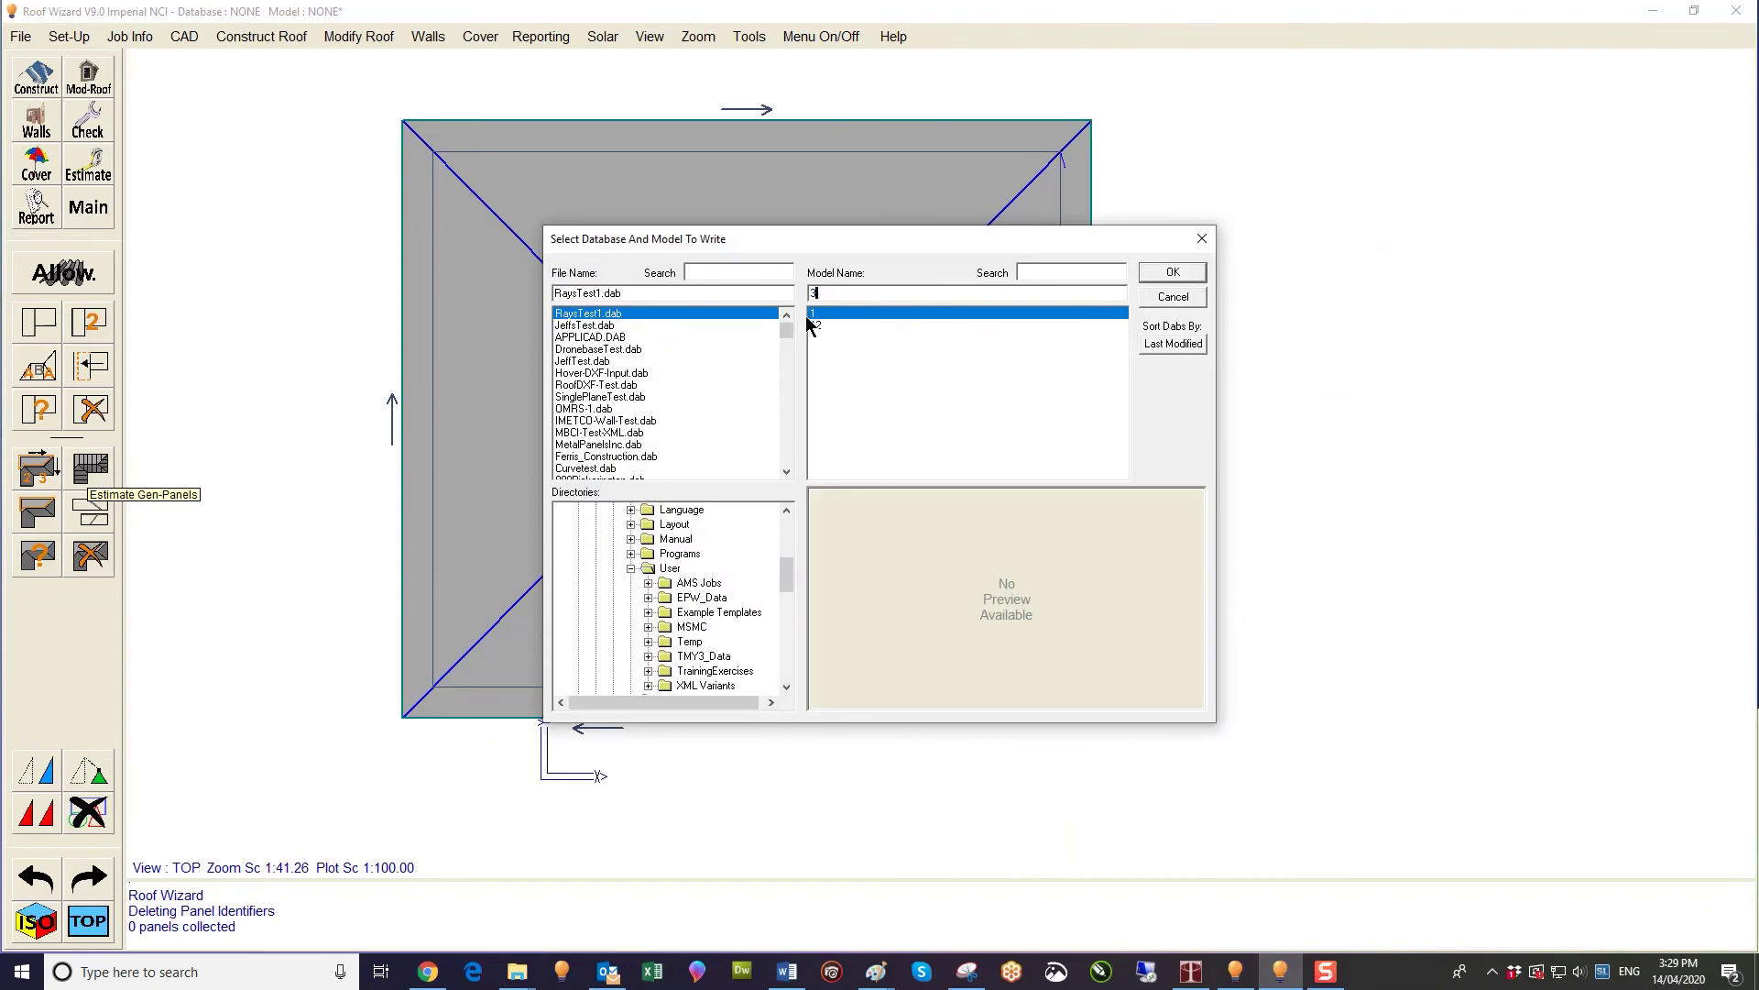
click(1151, 272)
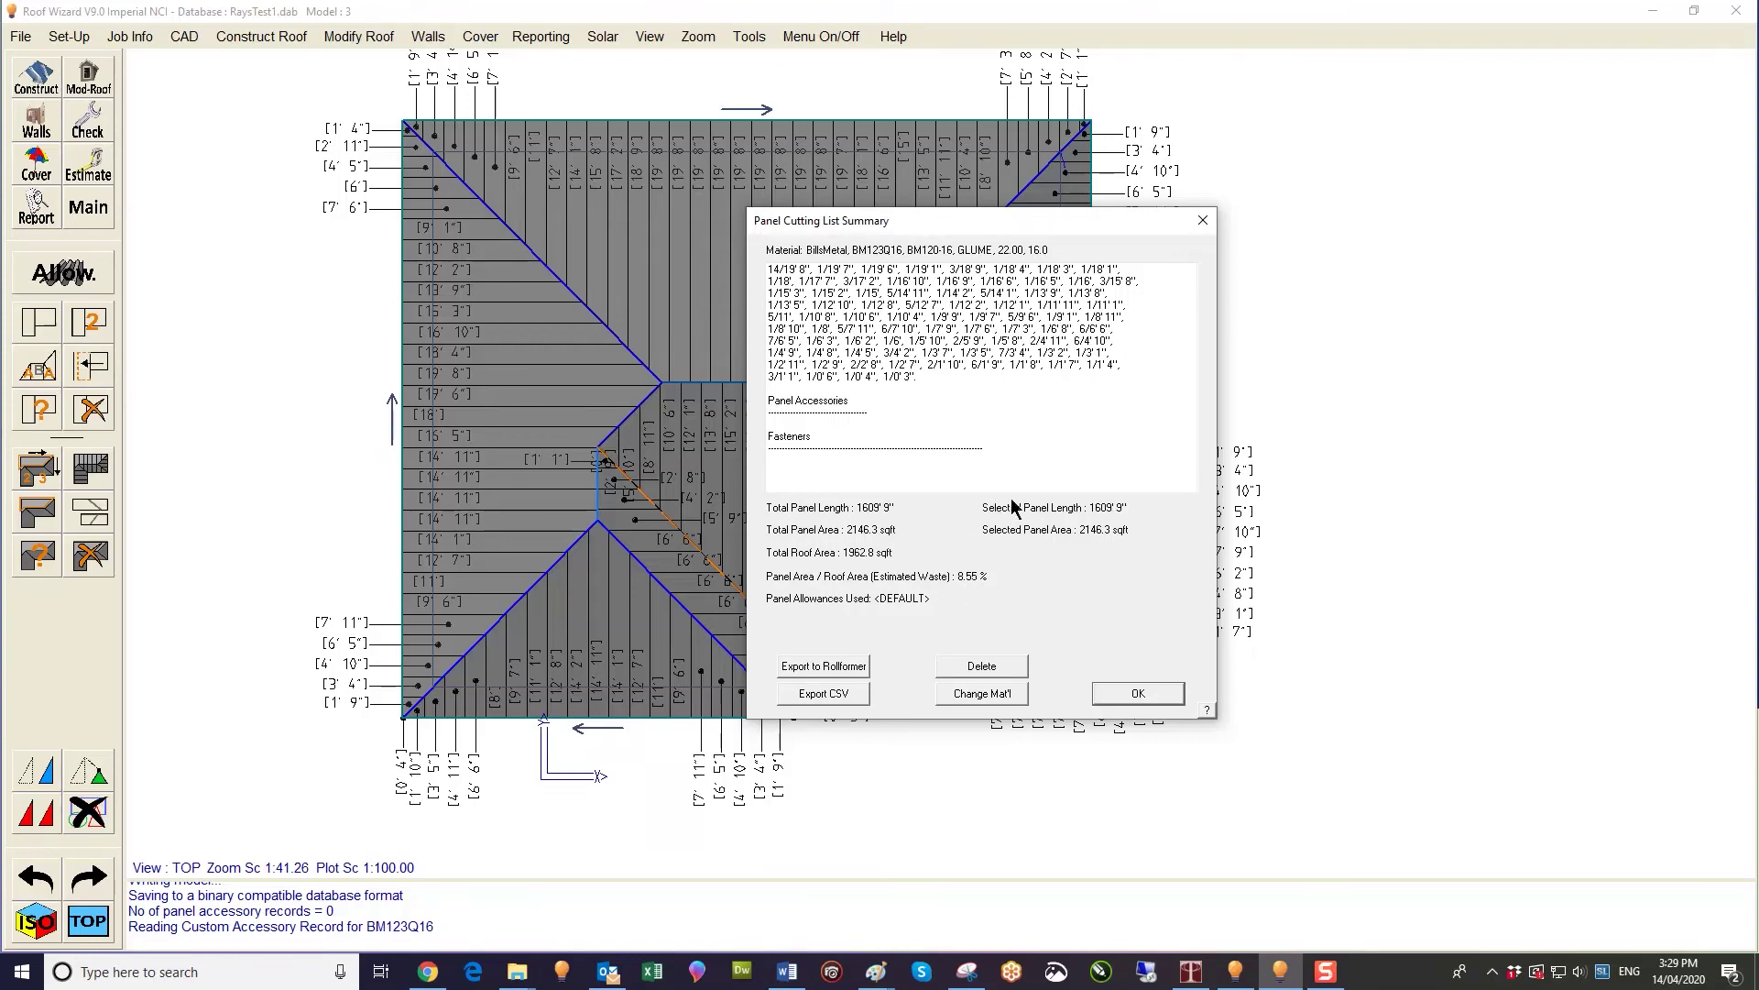
Export the cutting list as cutlist.CSV for the New Tech NTM200 Gen. 2 Controller and close the summary.
click(823, 665)
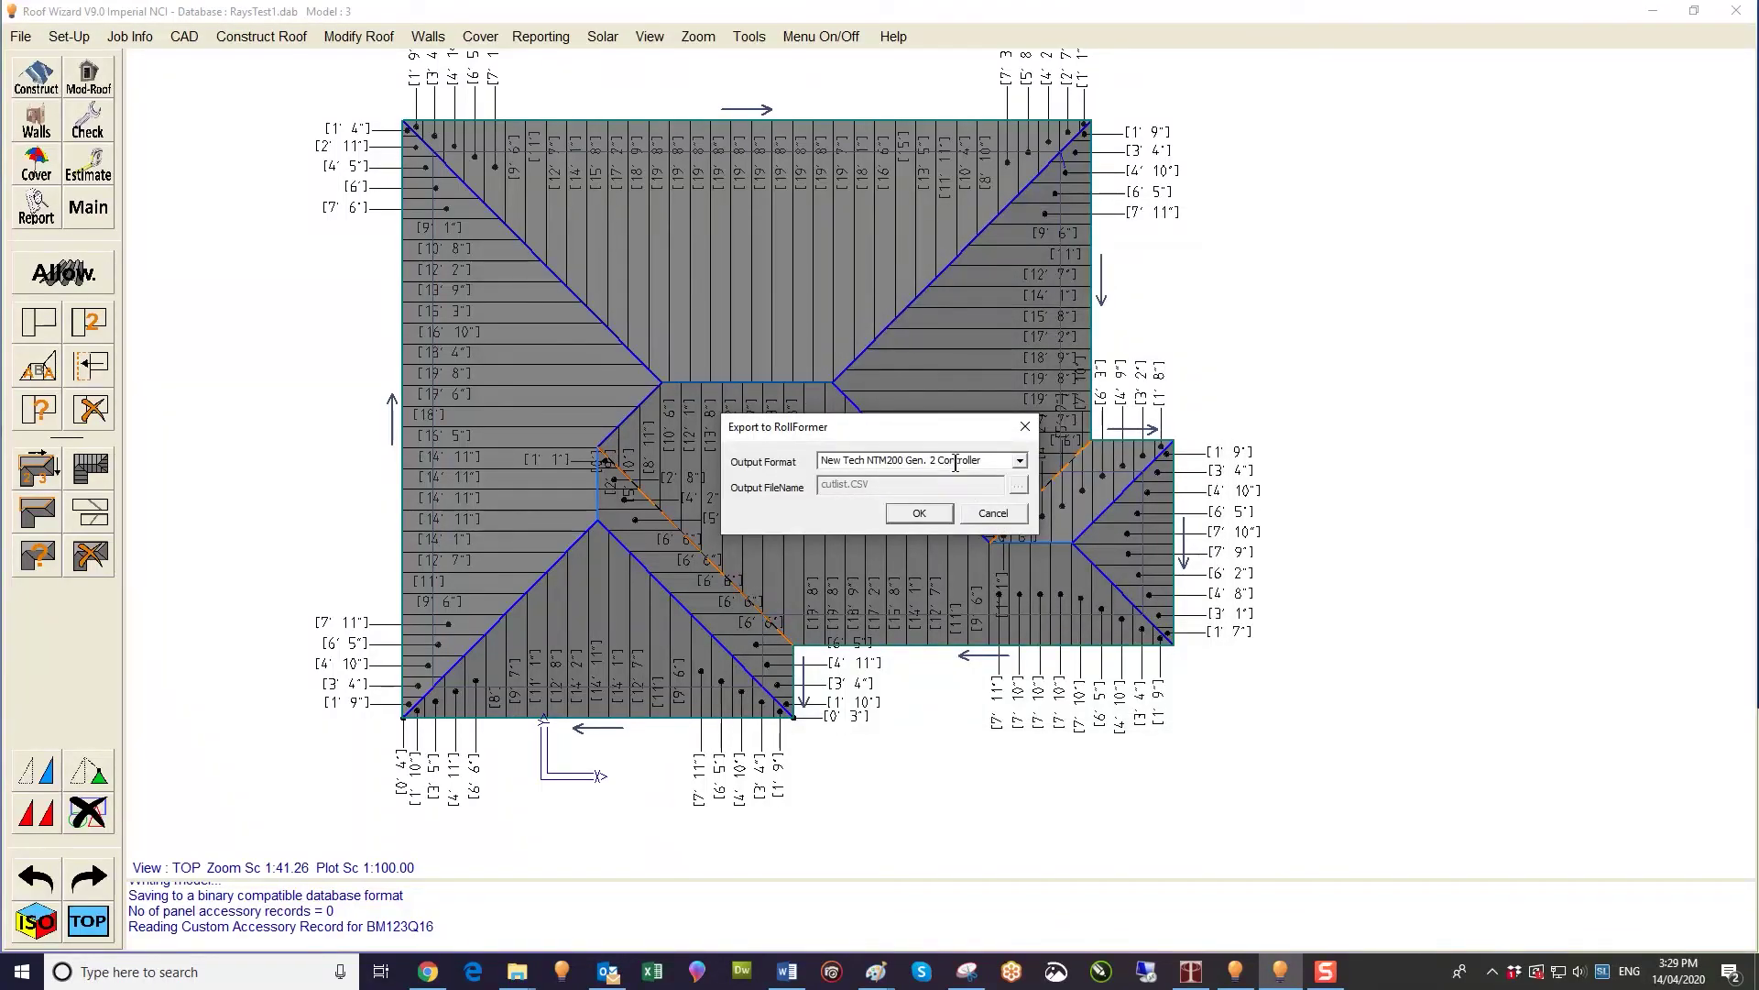
click(916, 513)
click(963, 293)
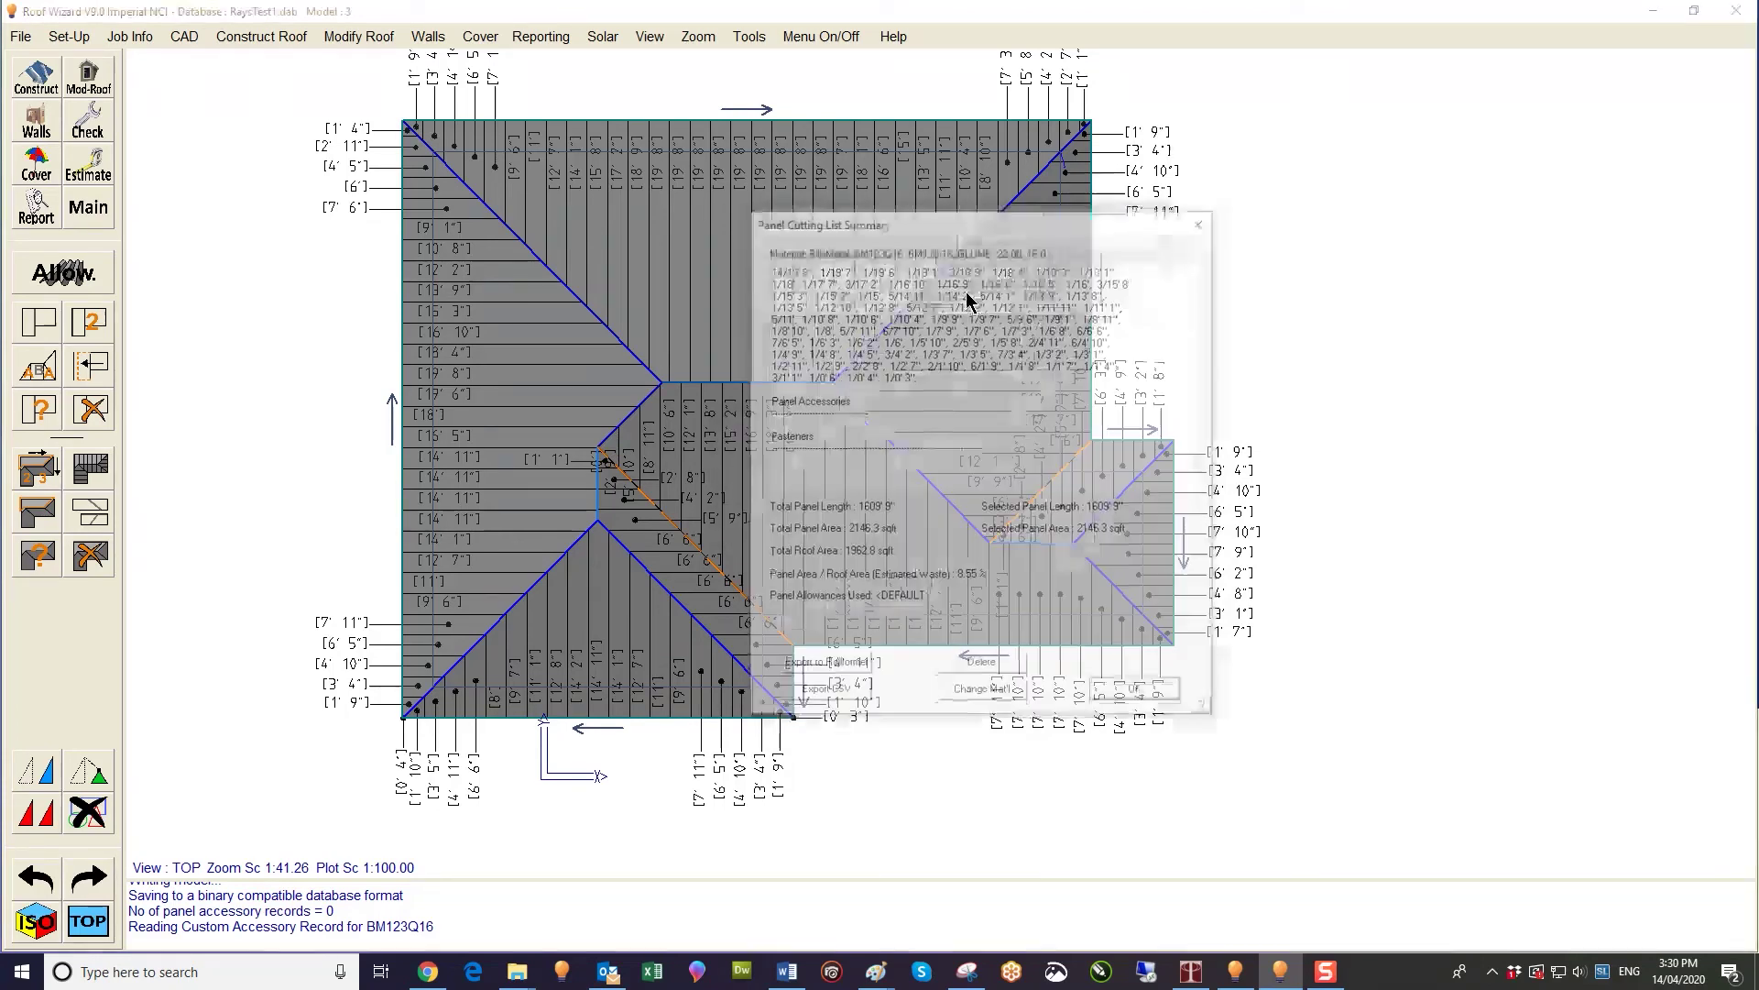
click(1116, 695)
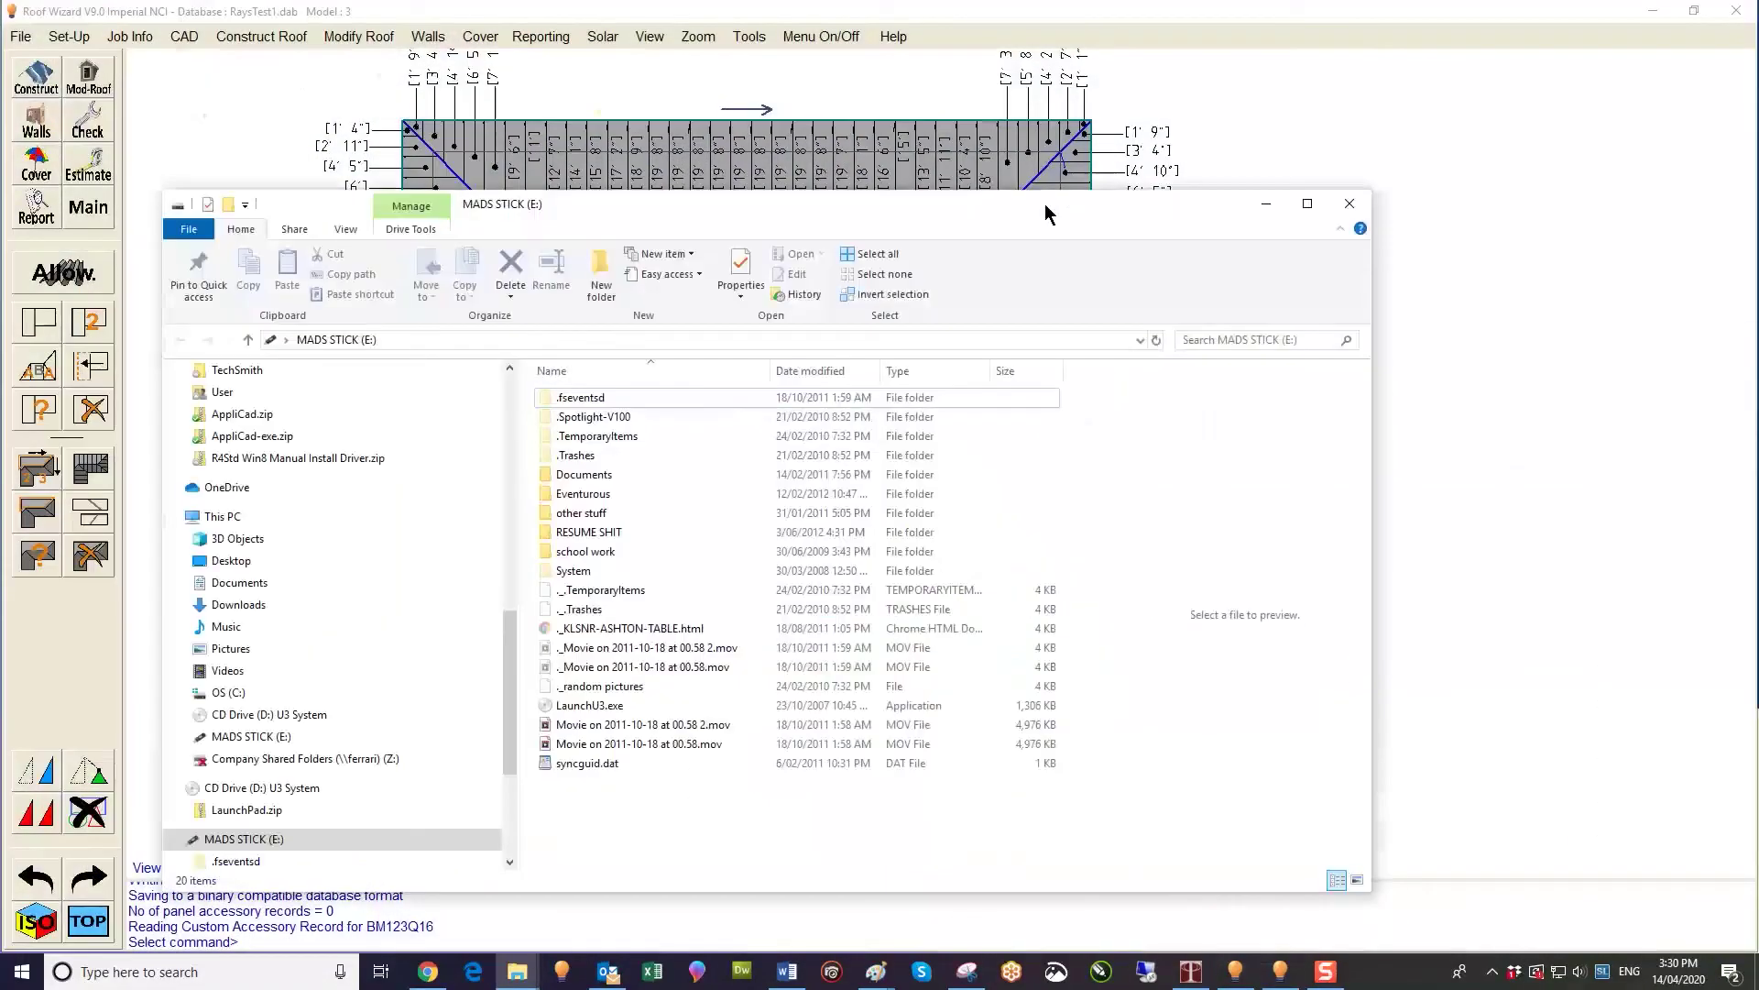
Open C:\AppliCad\Roof Wizard Imperial\User with files sorted newest first by date modified.
click(275, 572)
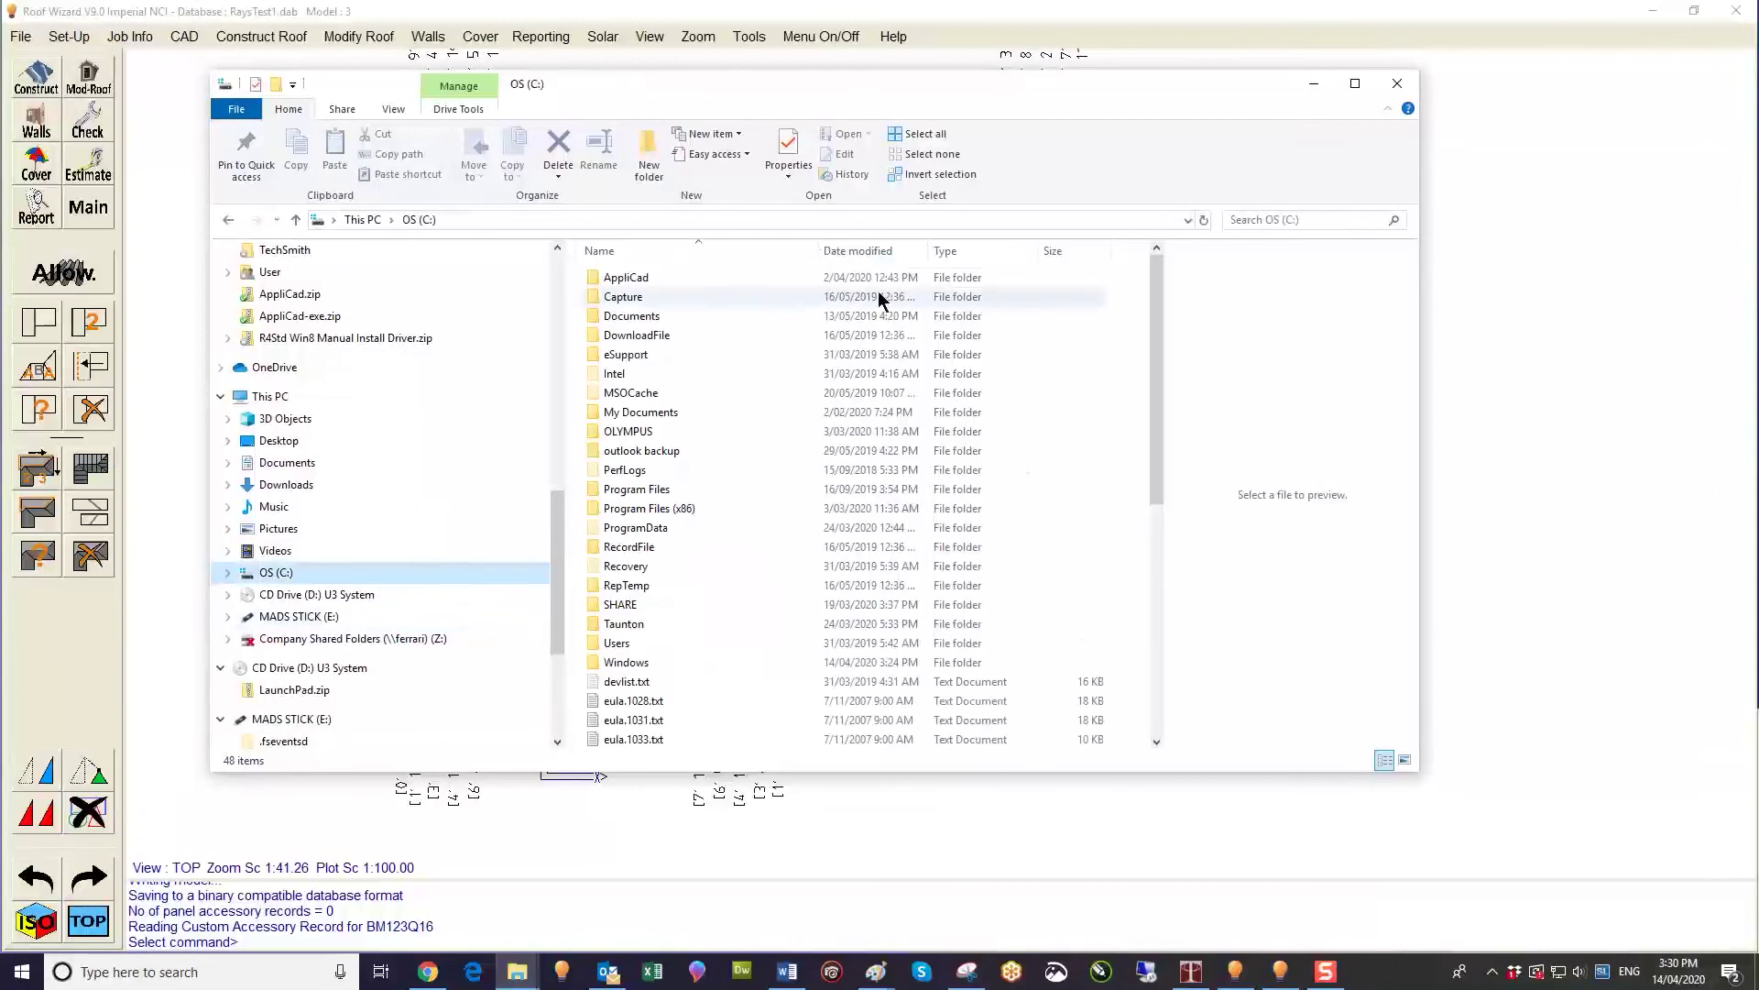
double_click(623, 278)
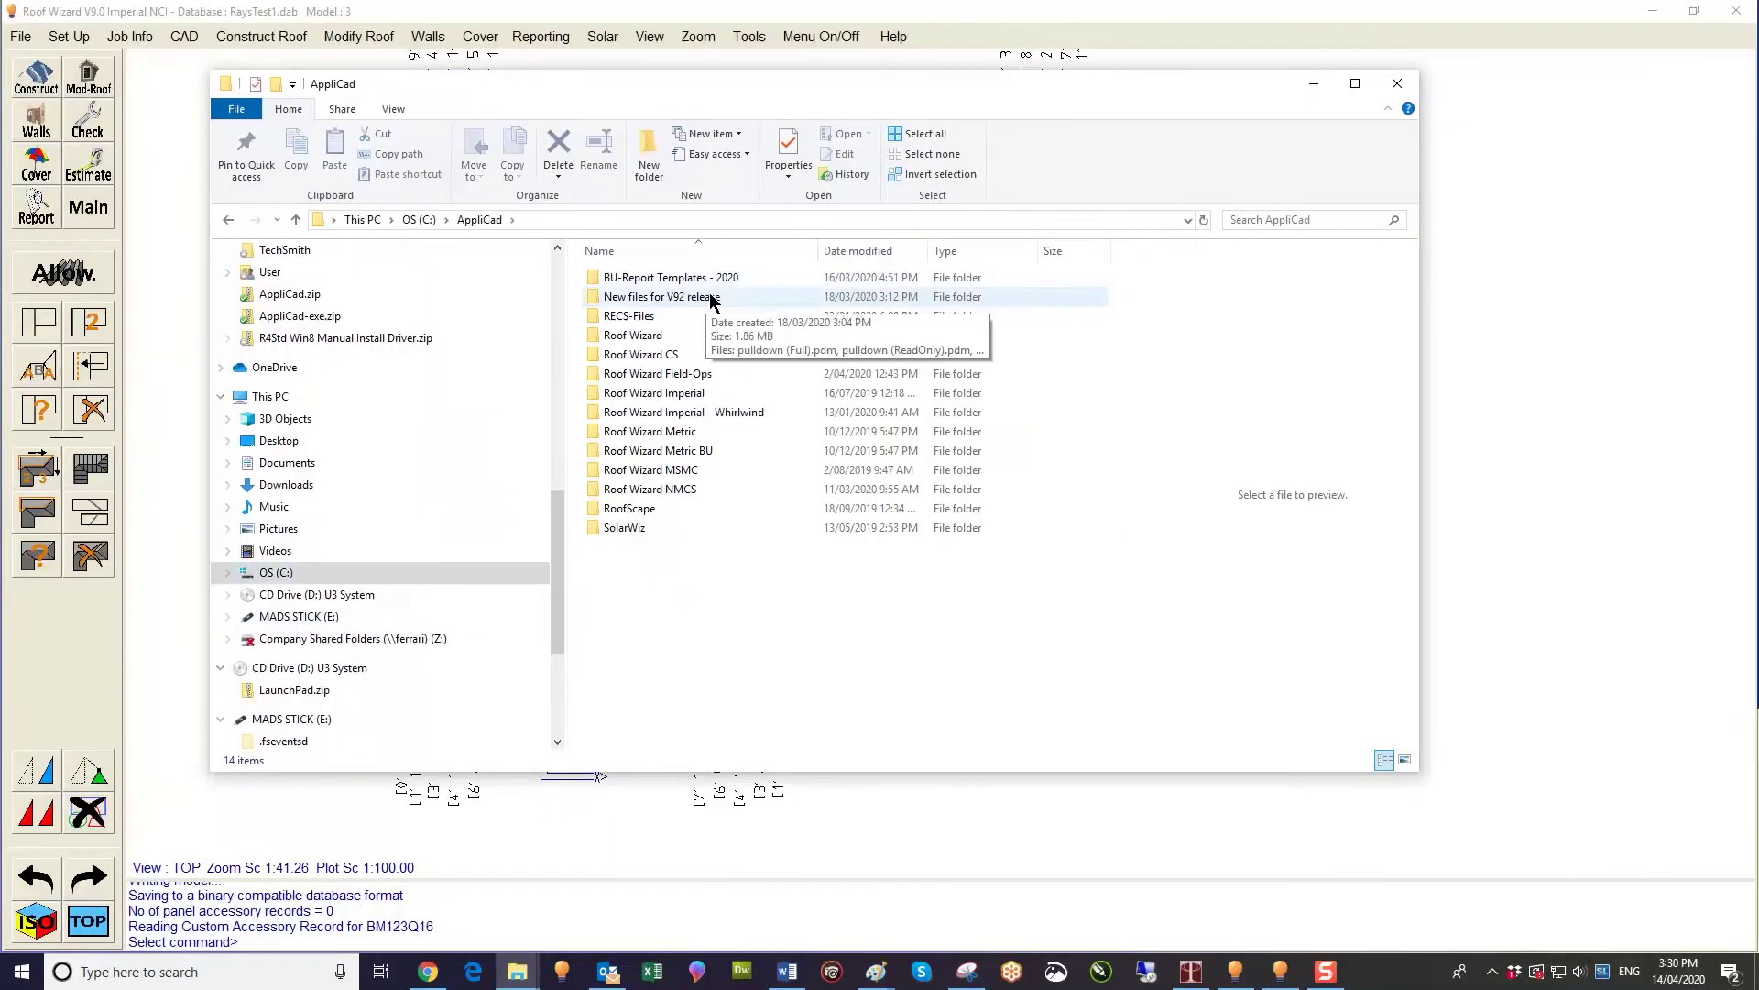
double_click(704, 392)
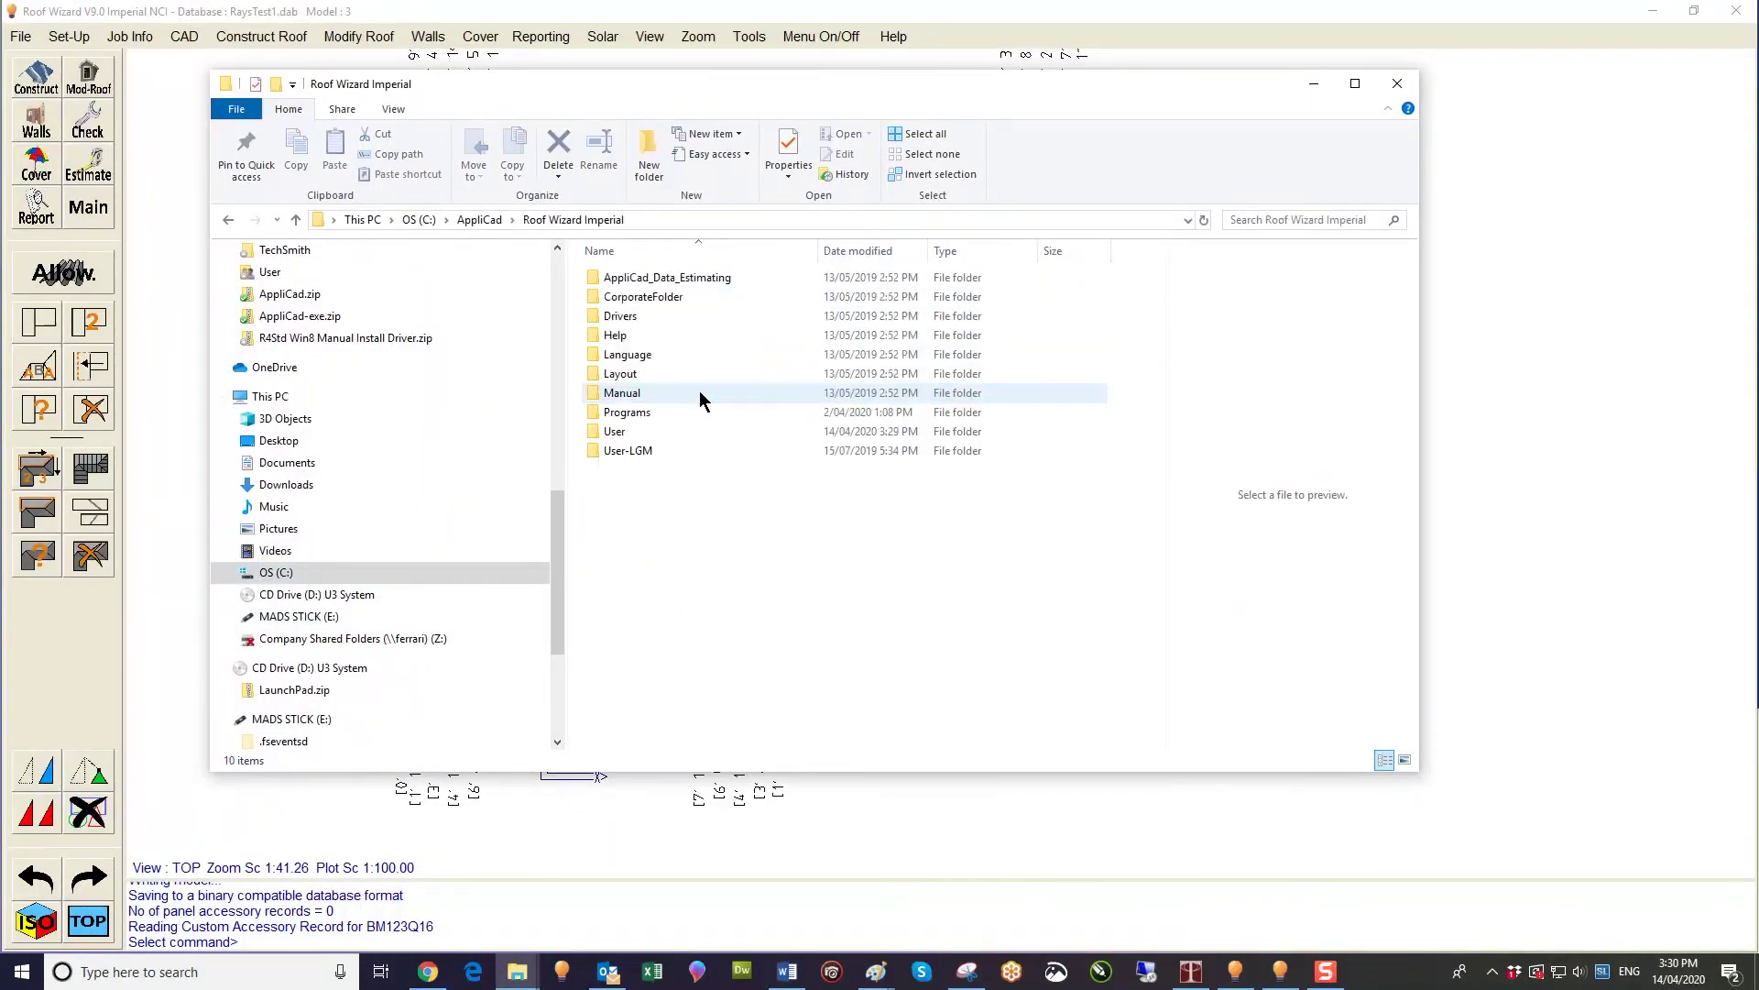
double_click(630, 433)
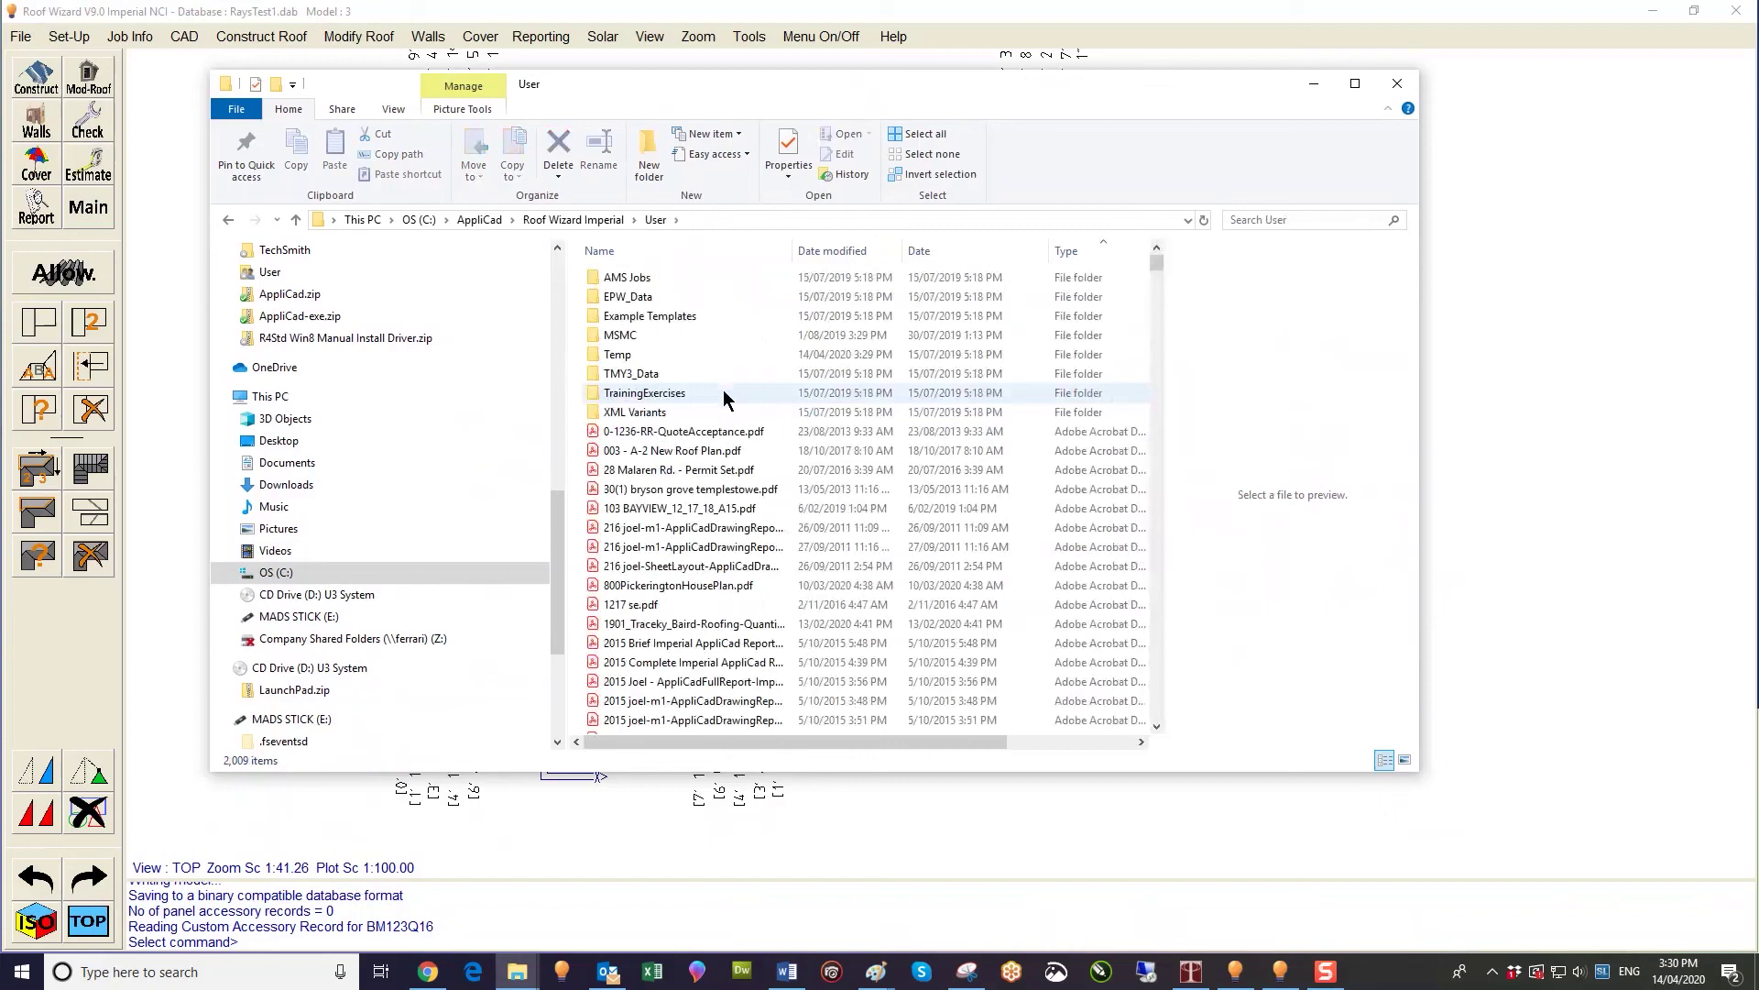
click(843, 253)
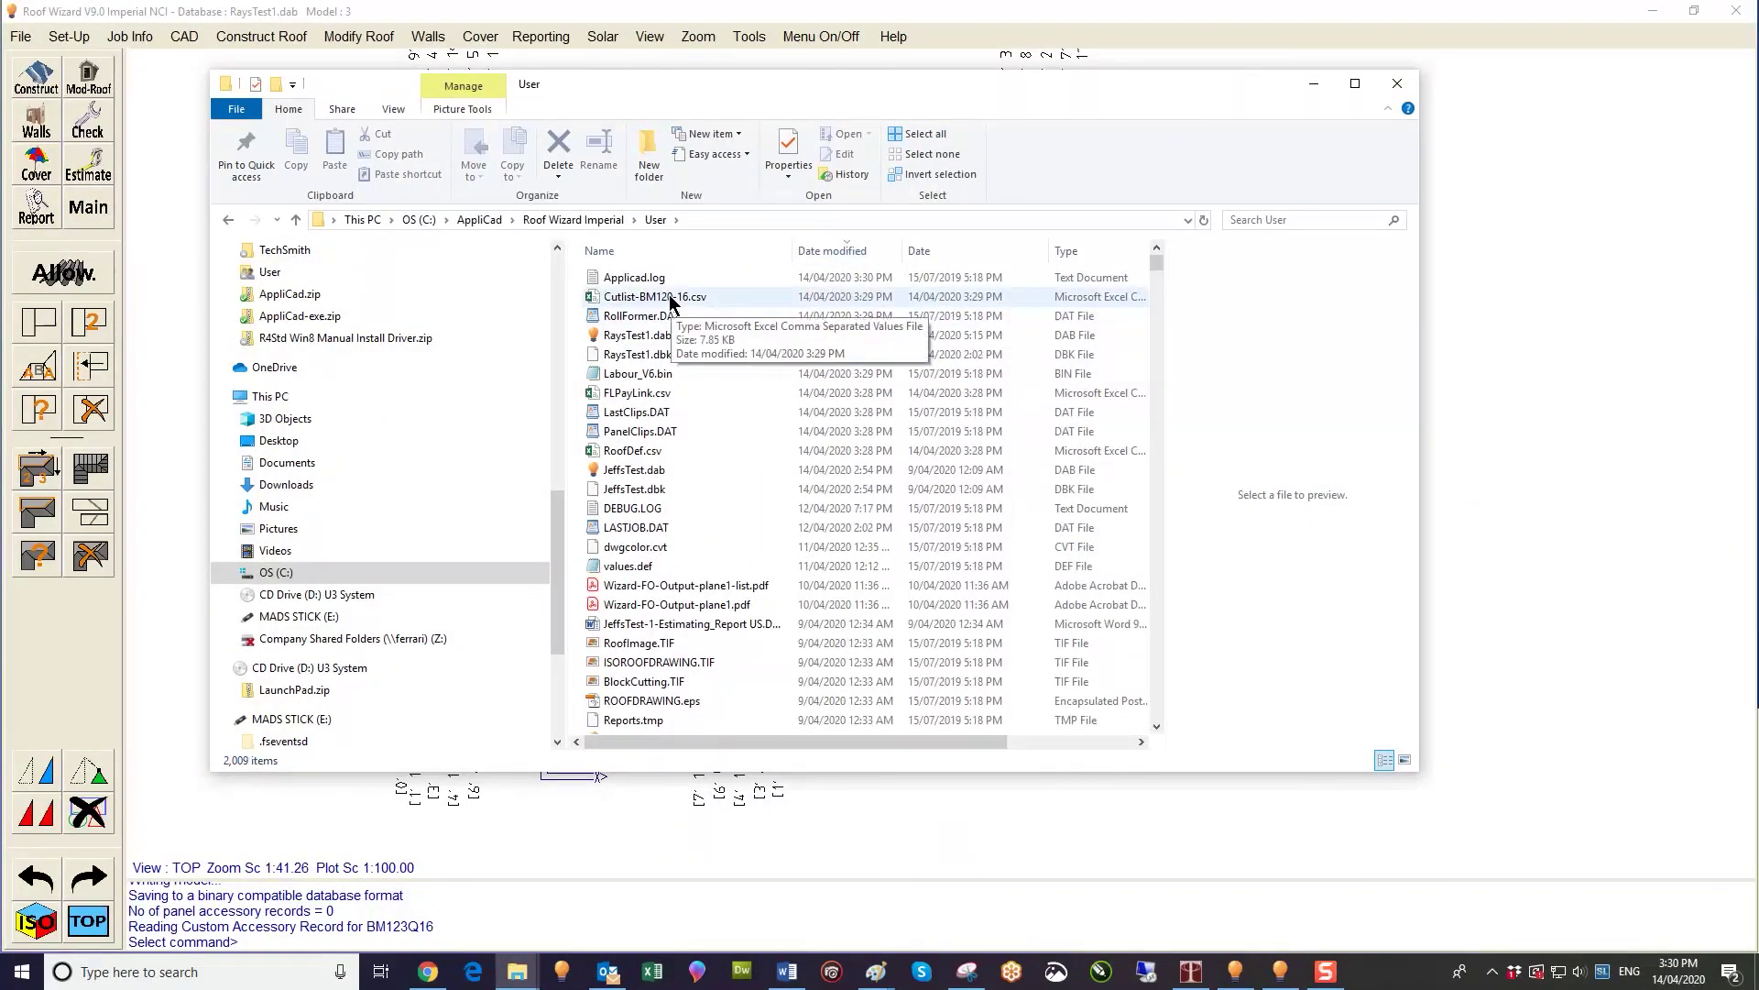
Copy Cutlist-BM120-16.csv onto the MADS STICK (E:) USB drive.
drag(670, 299, 382, 684)
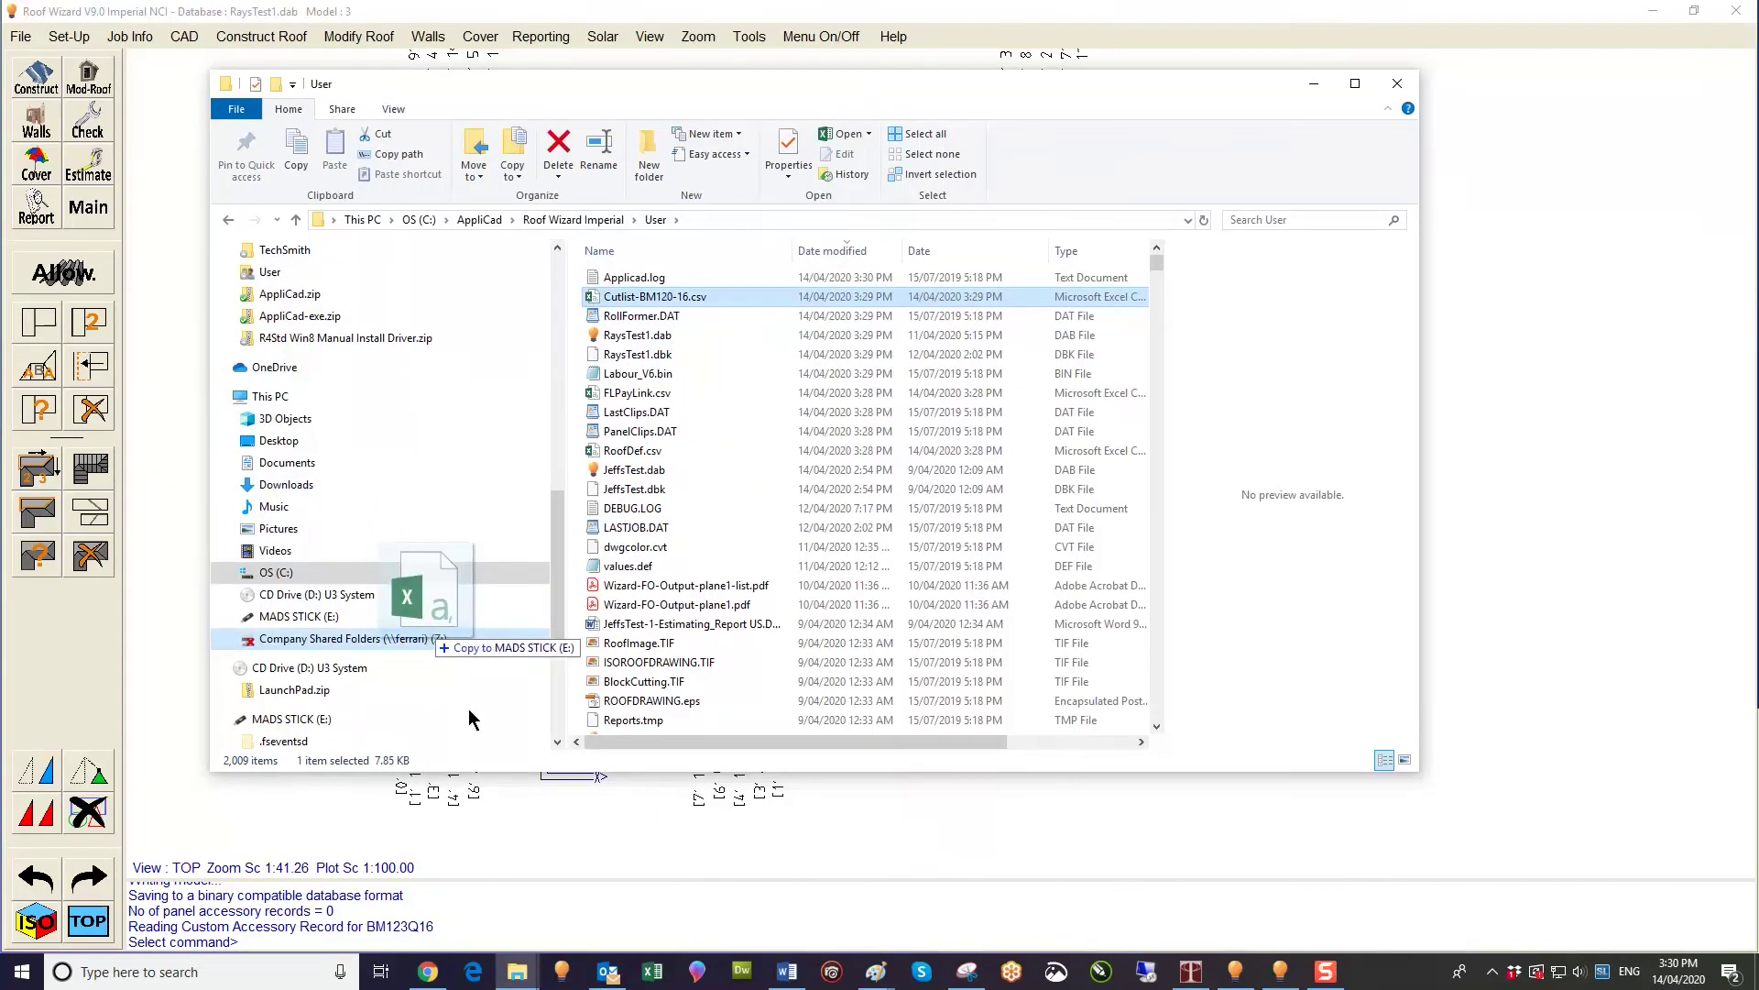
drag(472, 615, 478, 591)
drag(357, 720, 357, 721)
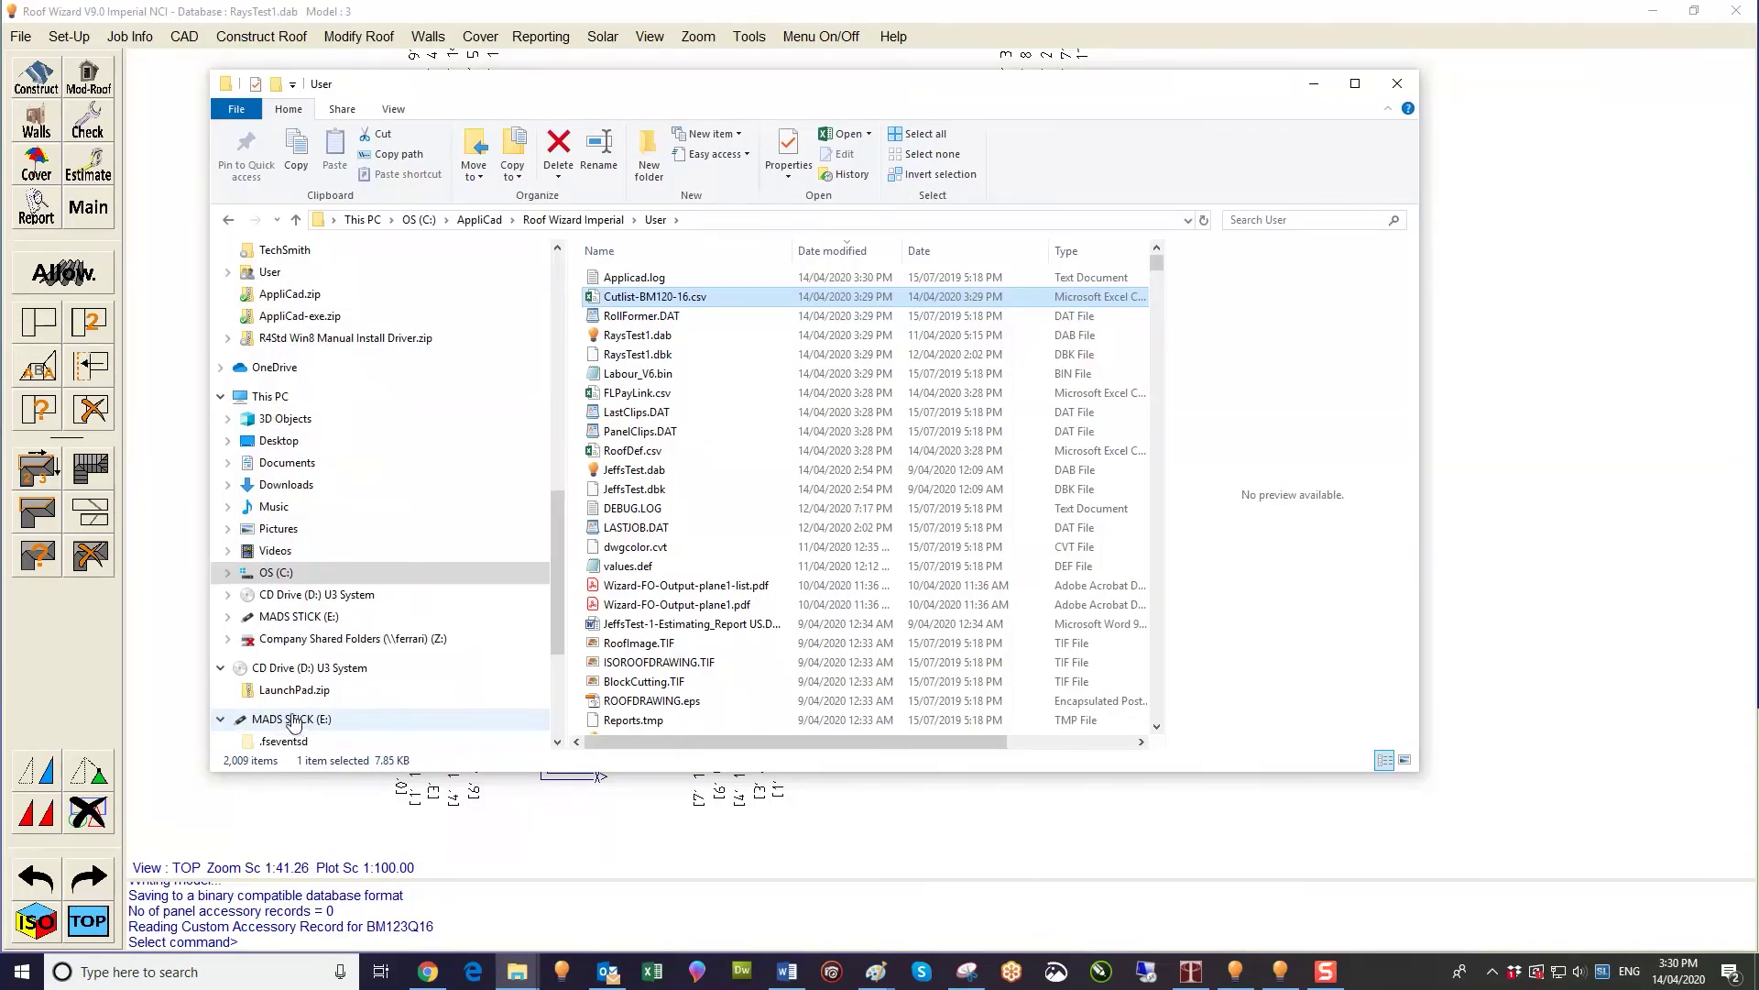
click(1397, 83)
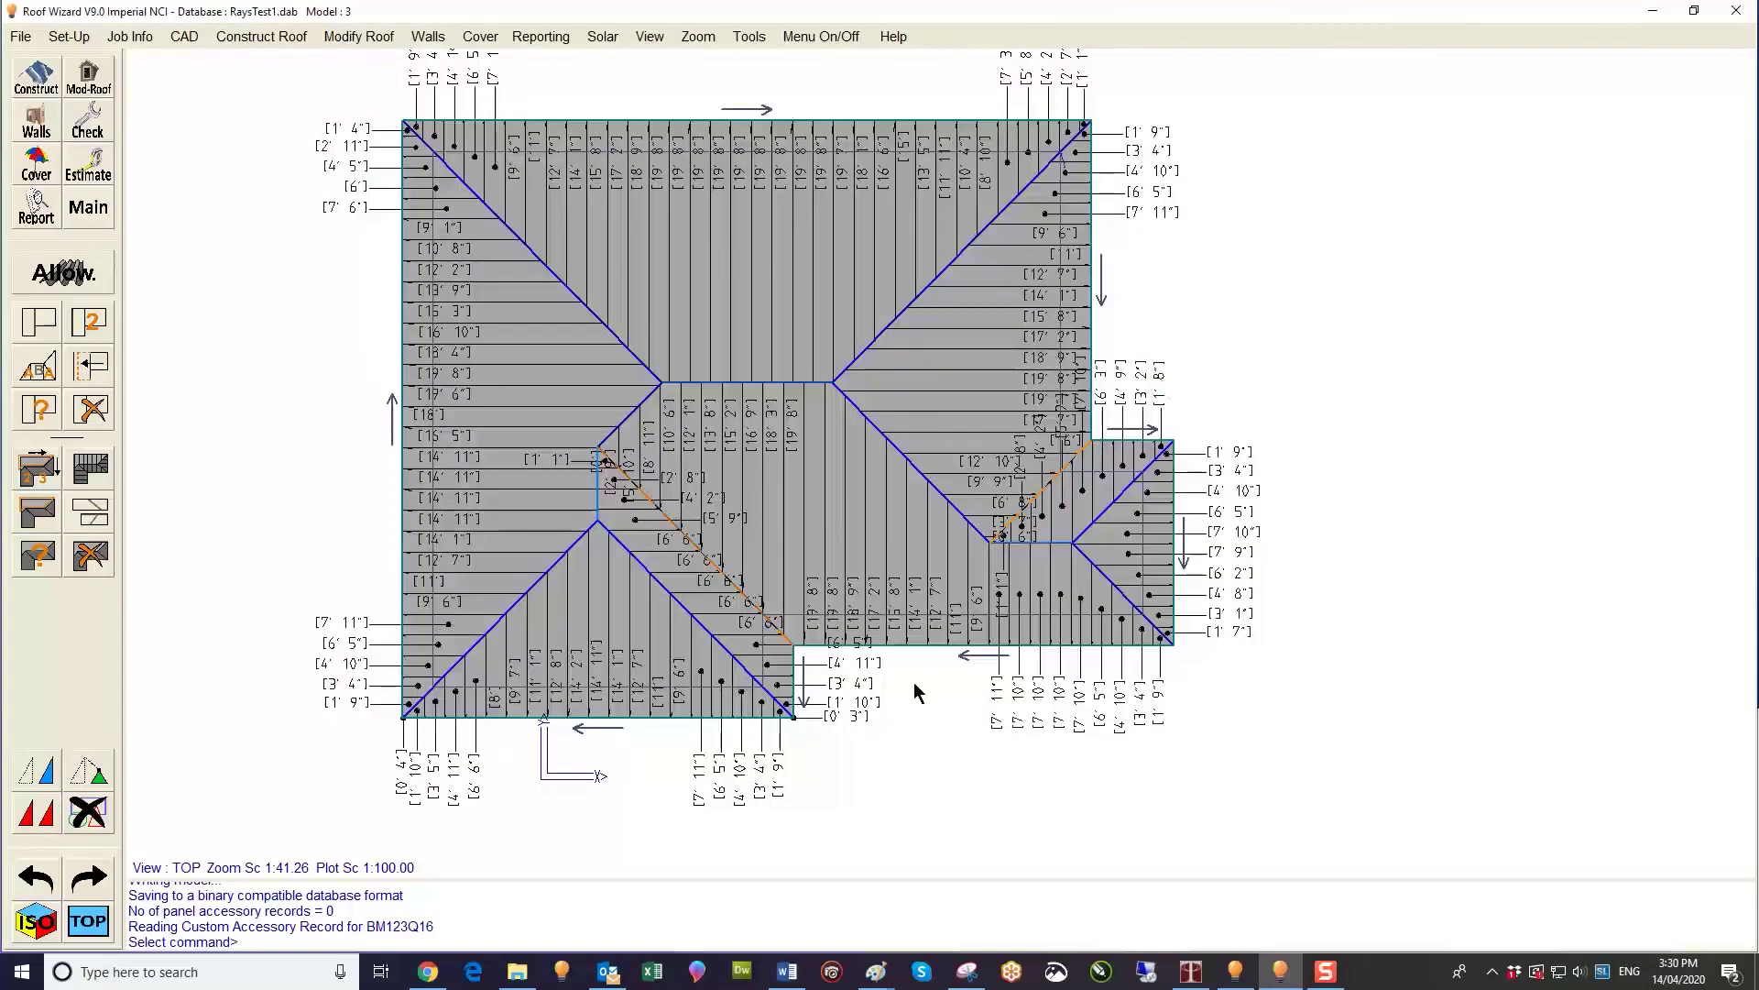